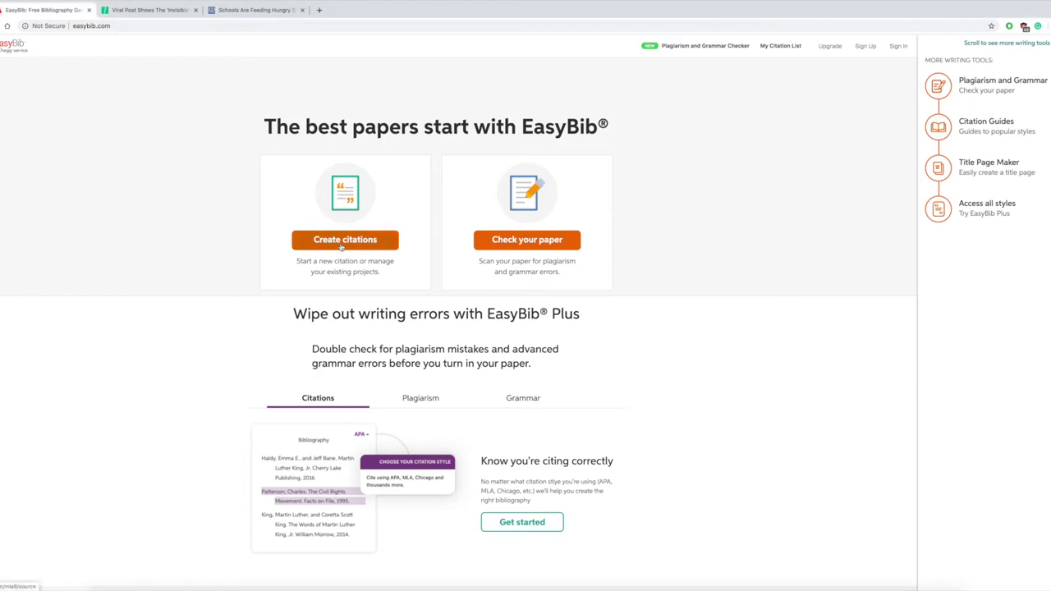
# Step: Start a Website citation and search EasyBib for the HuffPost article's copied URL
pyautogui.click(342, 243)
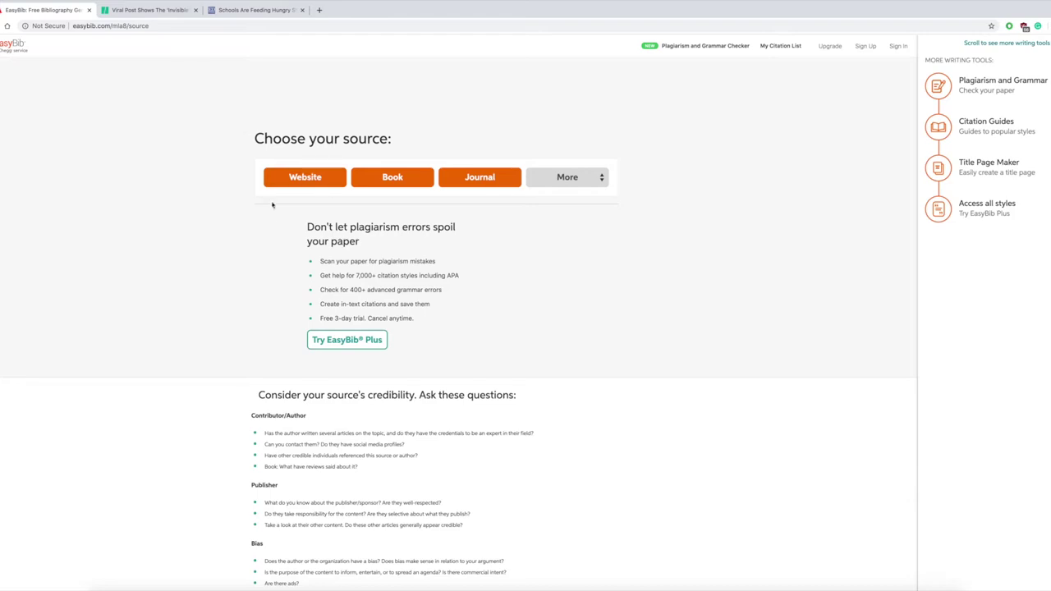
pyautogui.click(300, 177)
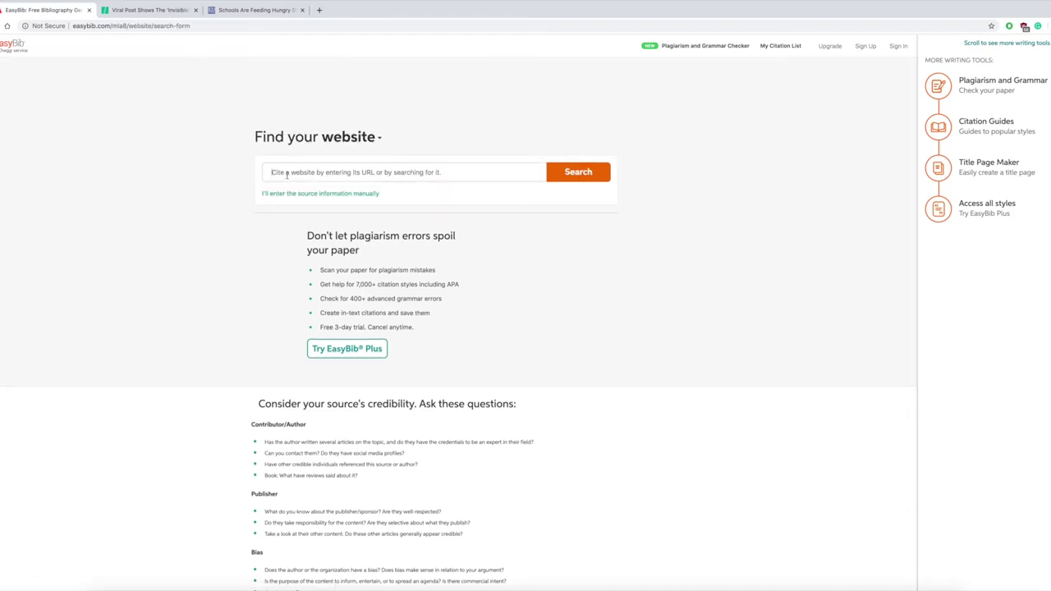
pyautogui.click(111, 9)
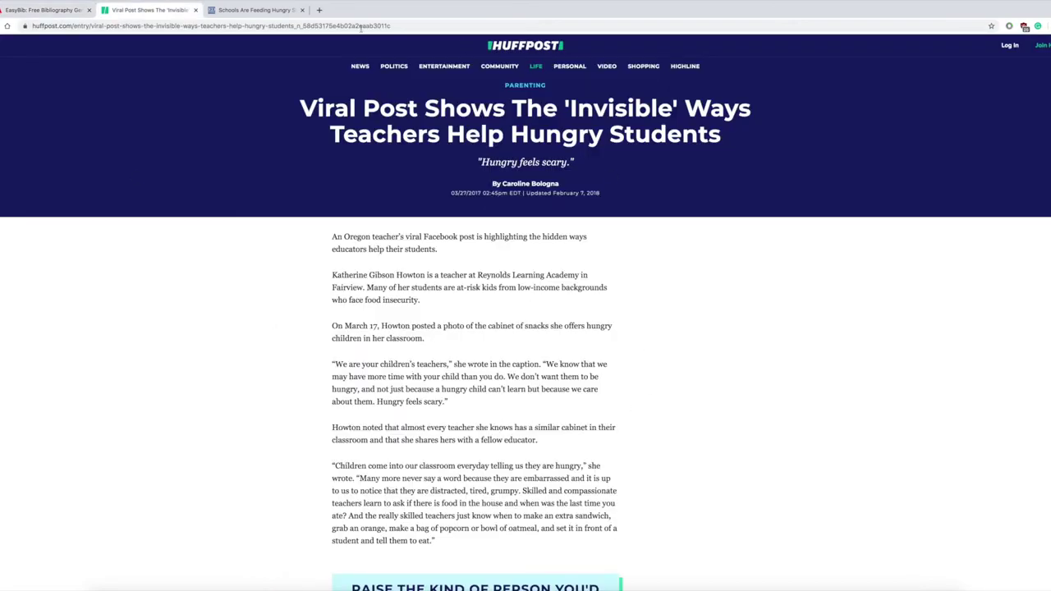
pyautogui.click(148, 24)
pyautogui.rightClick(148, 24)
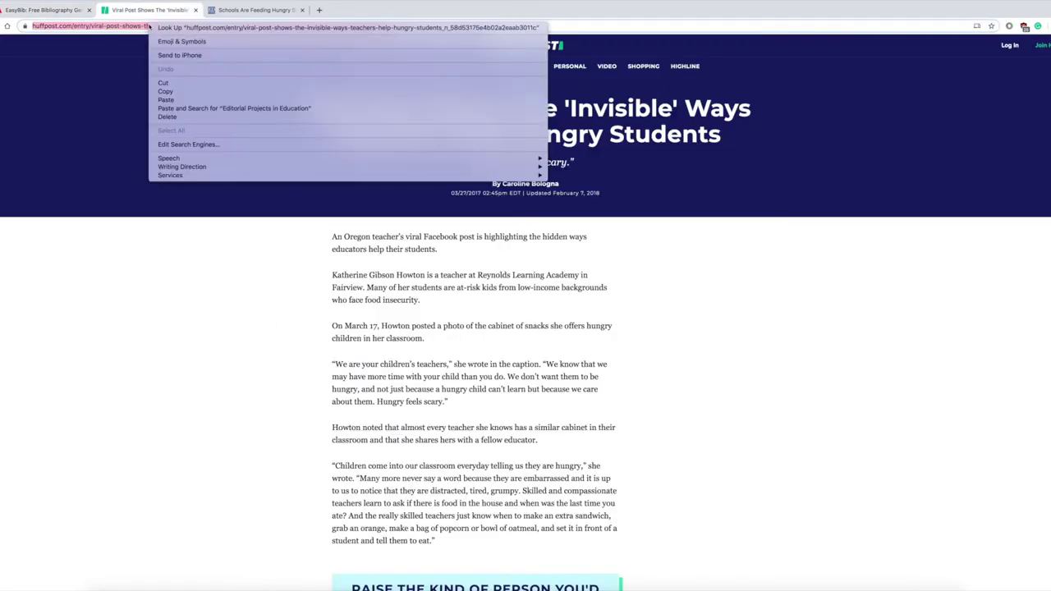
pyautogui.click(167, 92)
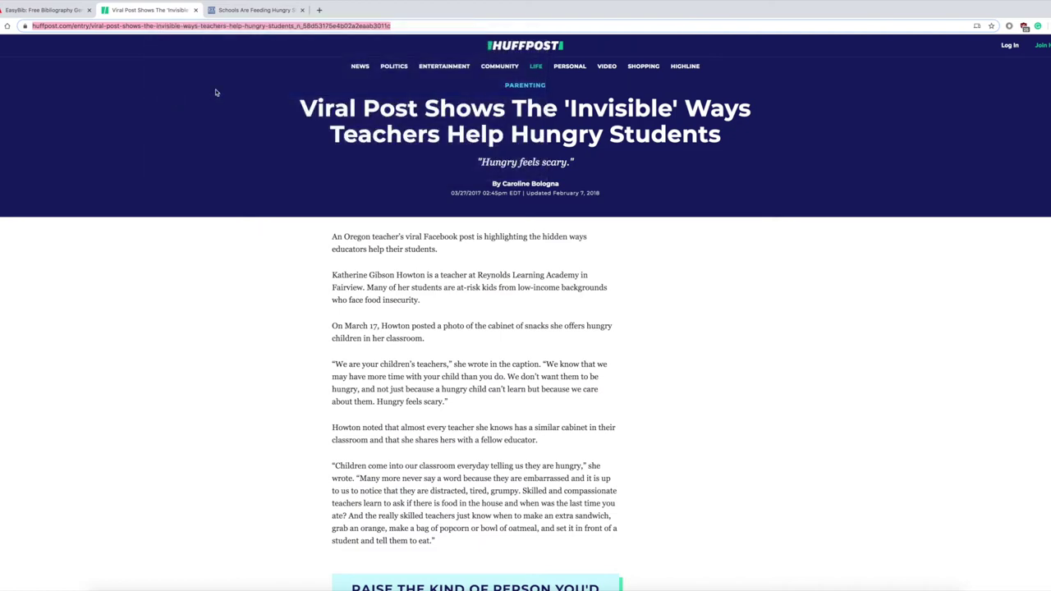
pyautogui.click(36, 12)
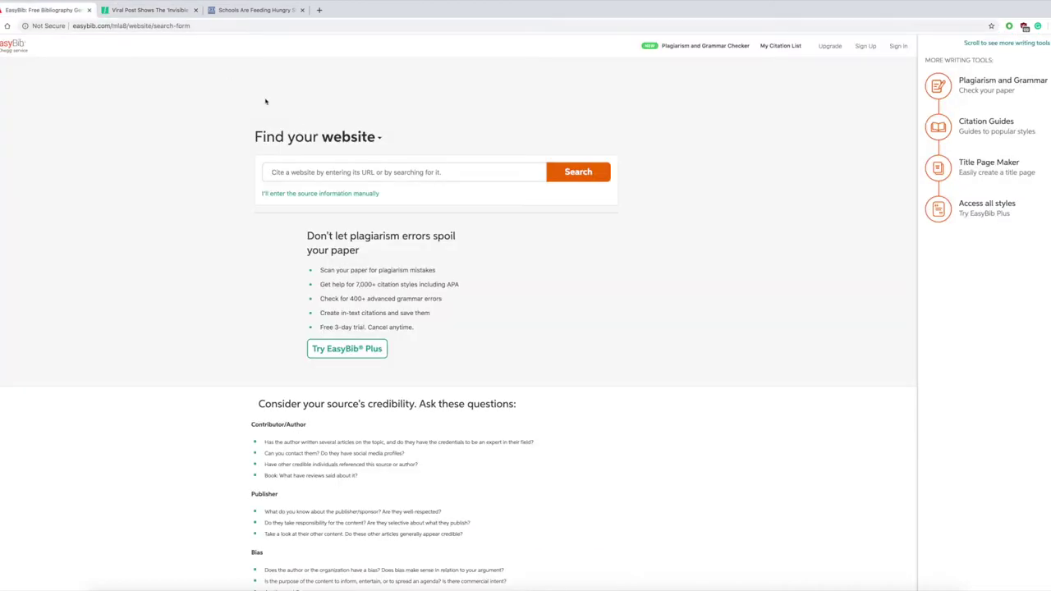
pyautogui.rightClick(306, 170)
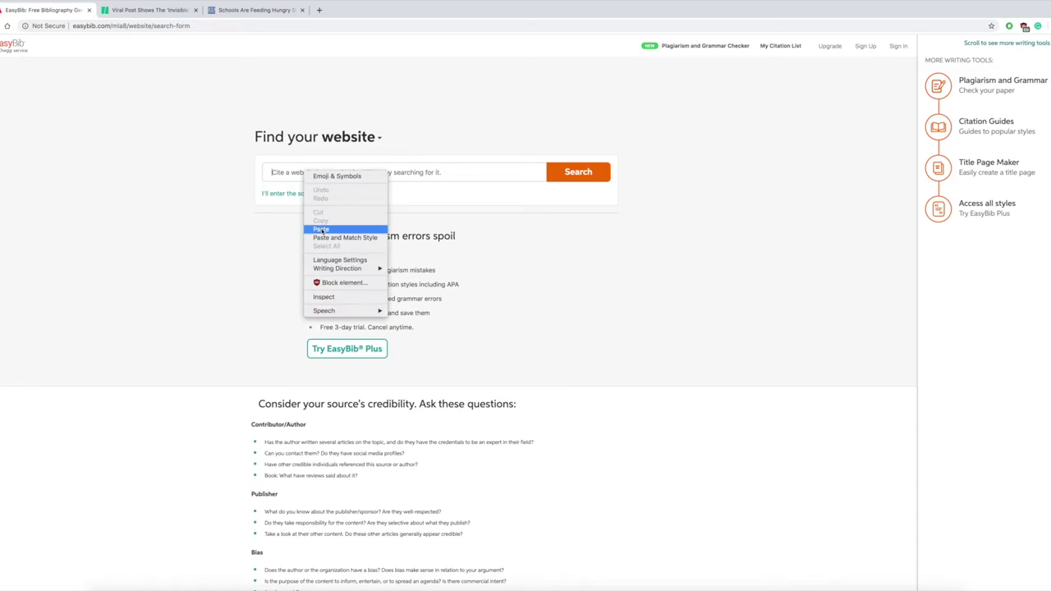
pyautogui.click(304, 228)
pyautogui.click(578, 172)
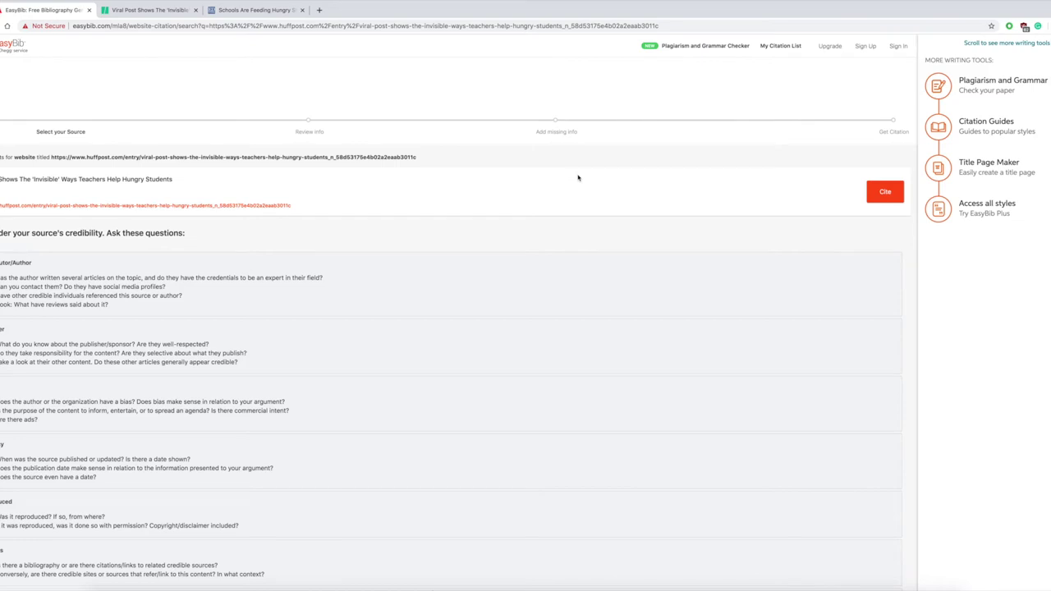
# Step: Cite the found HuffPost article and select its 'HuffPost' publisher value
pyautogui.click(884, 193)
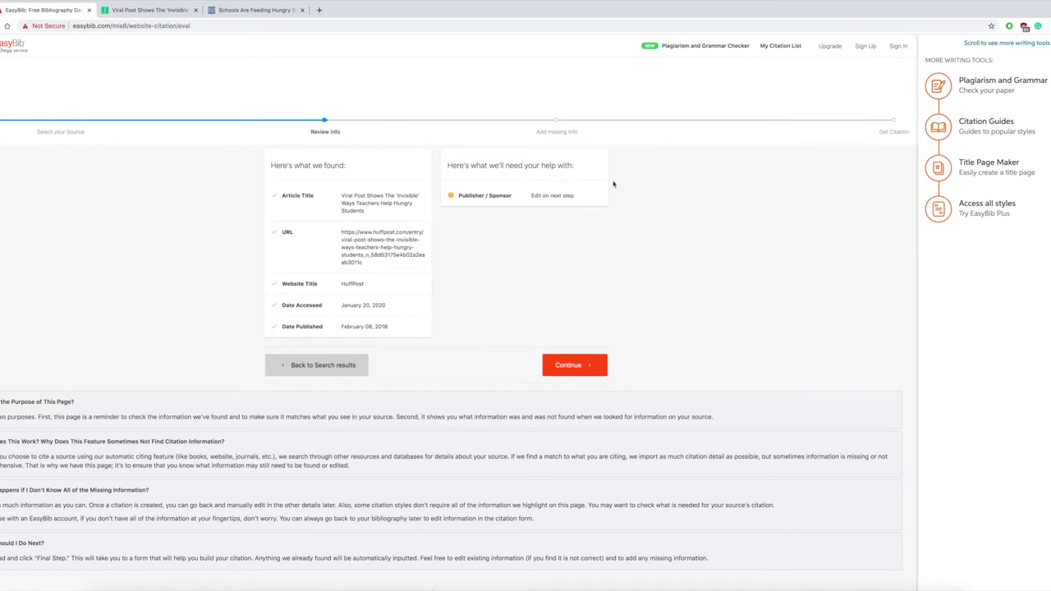
pyautogui.click(595, 368)
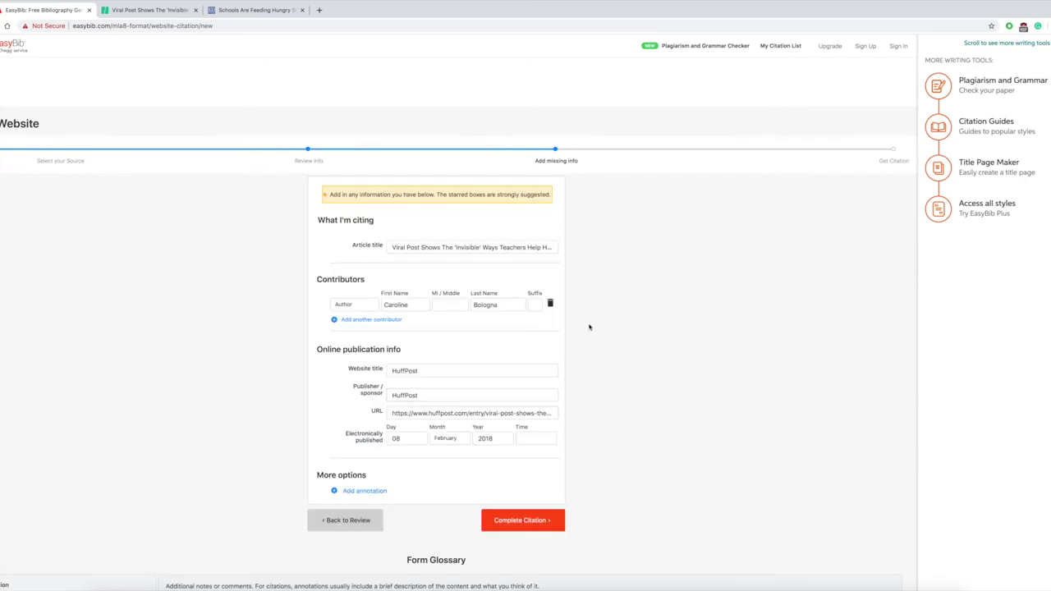
pyautogui.doubleClick(397, 395)
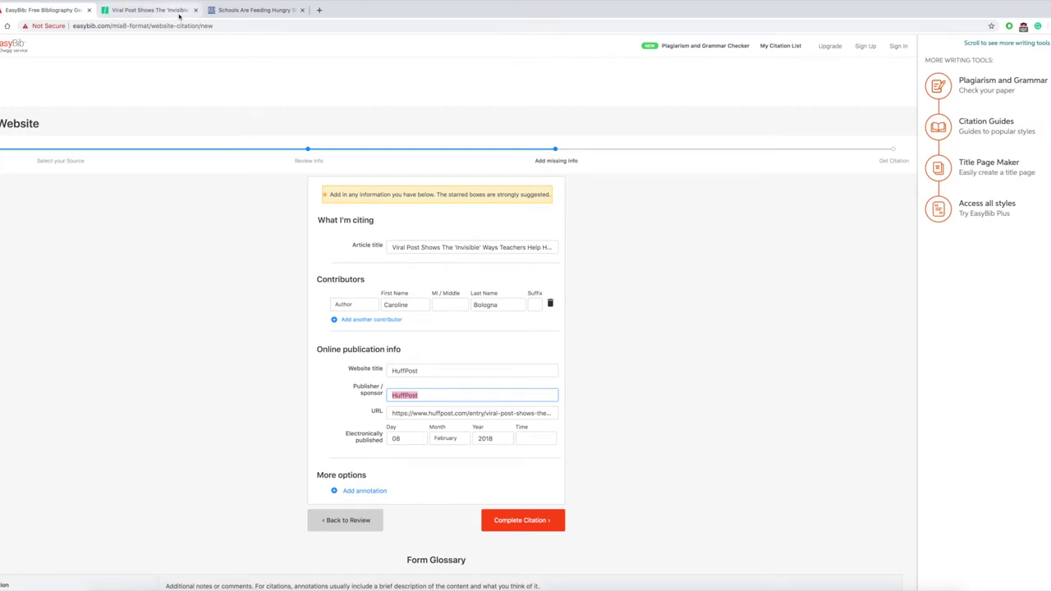
# Step: Replace the publisher with 'Verizon Media' from the article footer and finish the citation
pyautogui.click(148, 10)
pyautogui.scroll(-5, 296, 248)
pyautogui.scroll(-20, 297, 248)
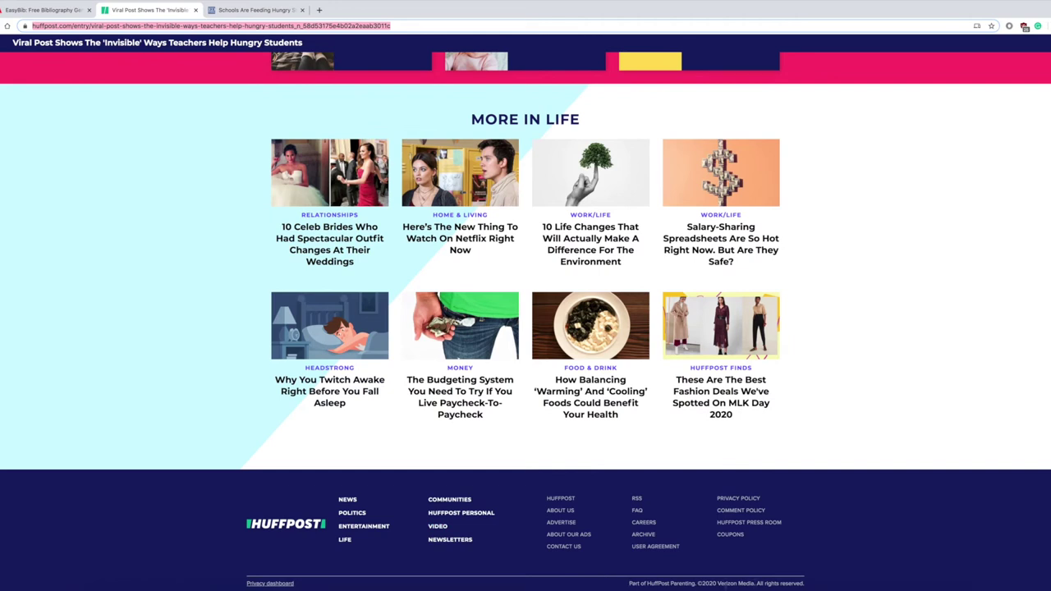
pyautogui.moveTo(756, 583); pyautogui.dragTo(719, 583)
pyautogui.rightClick(722, 583)
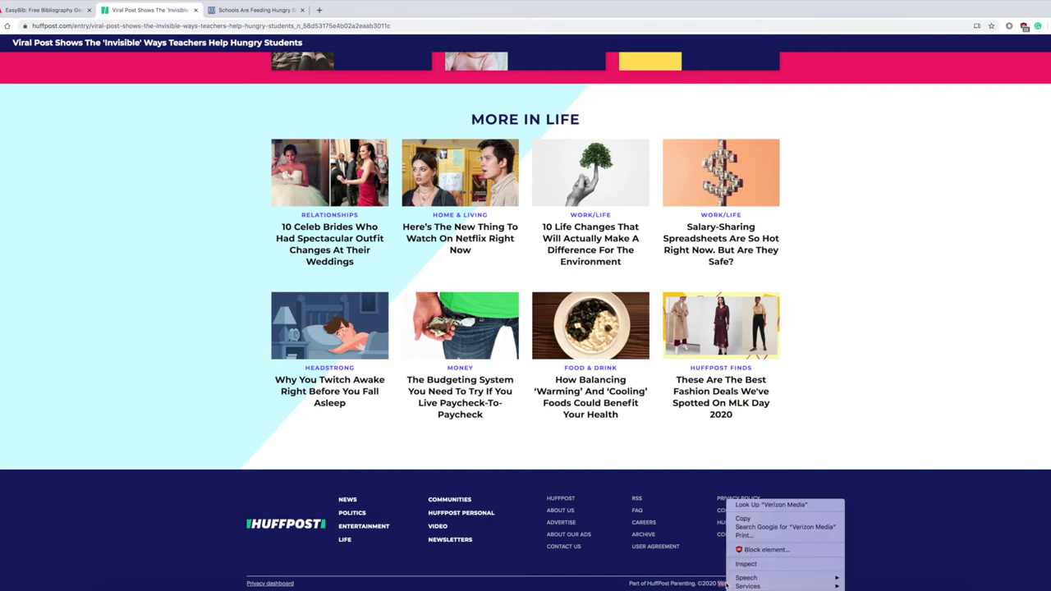
pyautogui.click(755, 536)
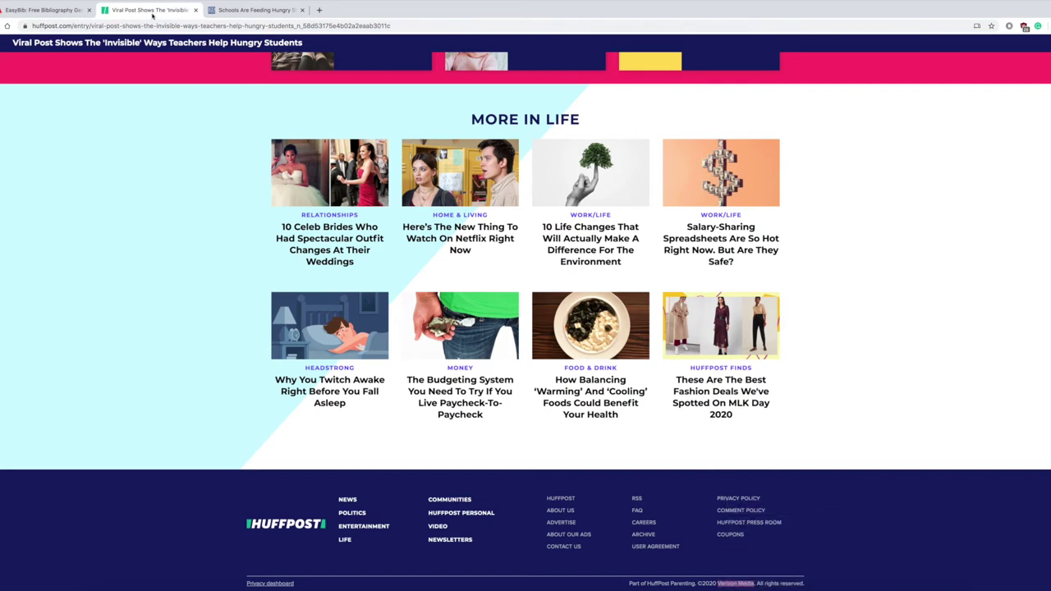
pyautogui.click(45, 10)
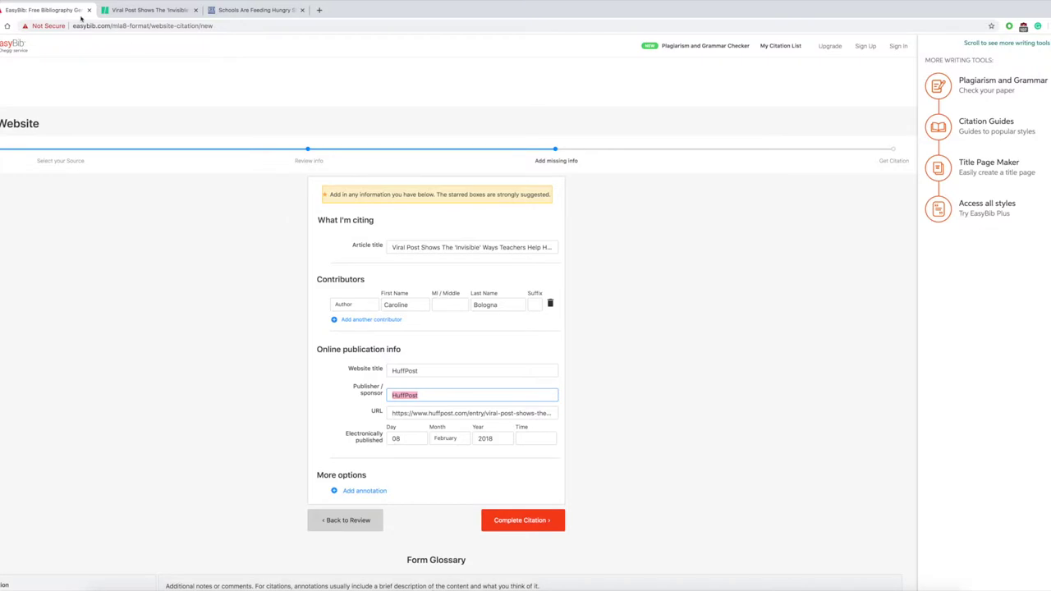
pyautogui.rightClick(419, 396)
pyautogui.click(462, 472)
pyautogui.click(531, 520)
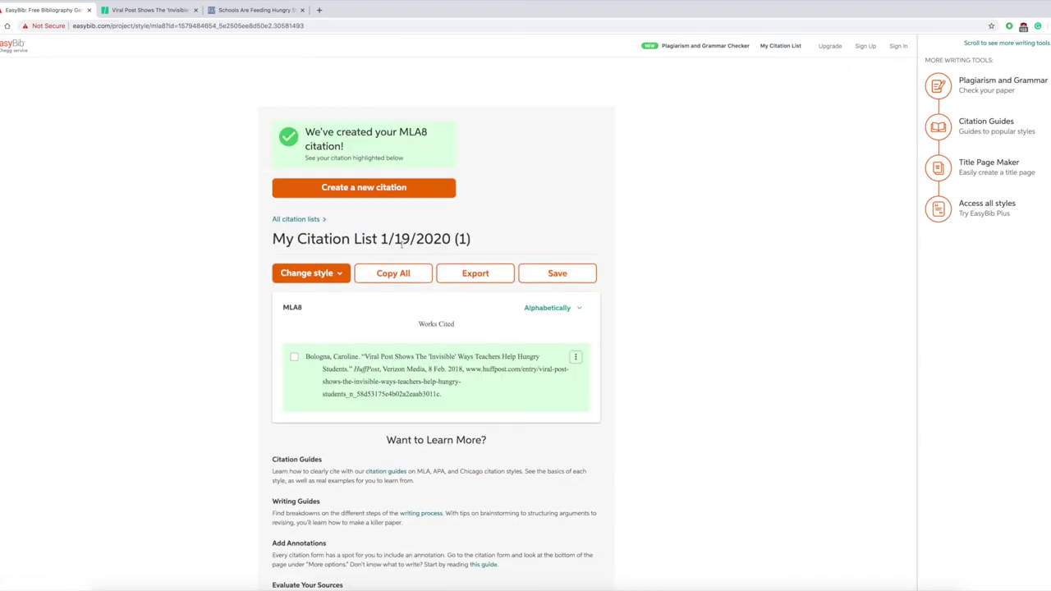
# Step: Keep MLA8 style, copy the bibliography citation, and open a blank Word document
pyautogui.click(335, 274)
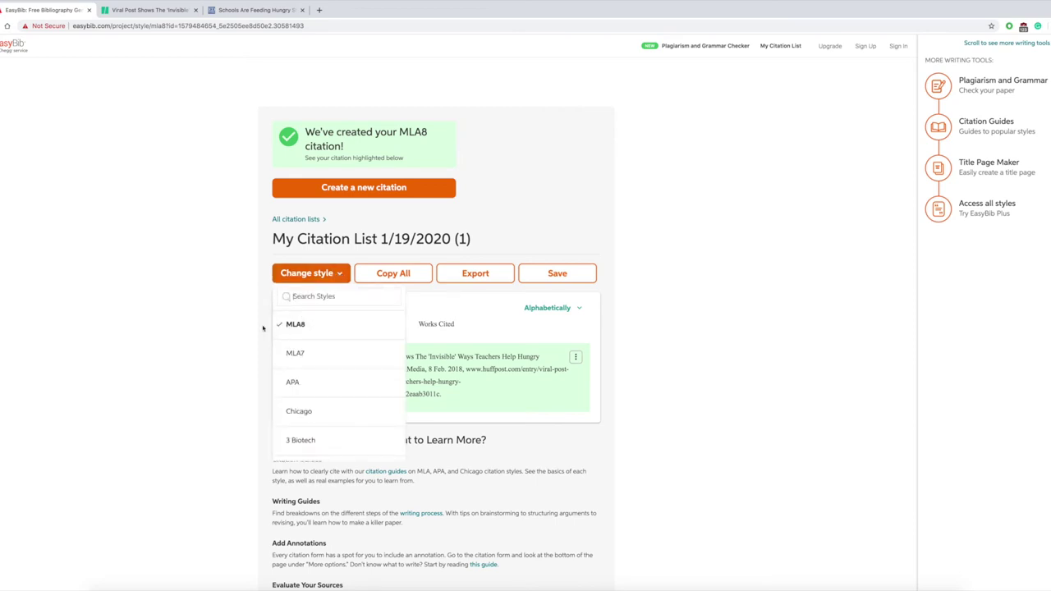
pyautogui.click(258, 301)
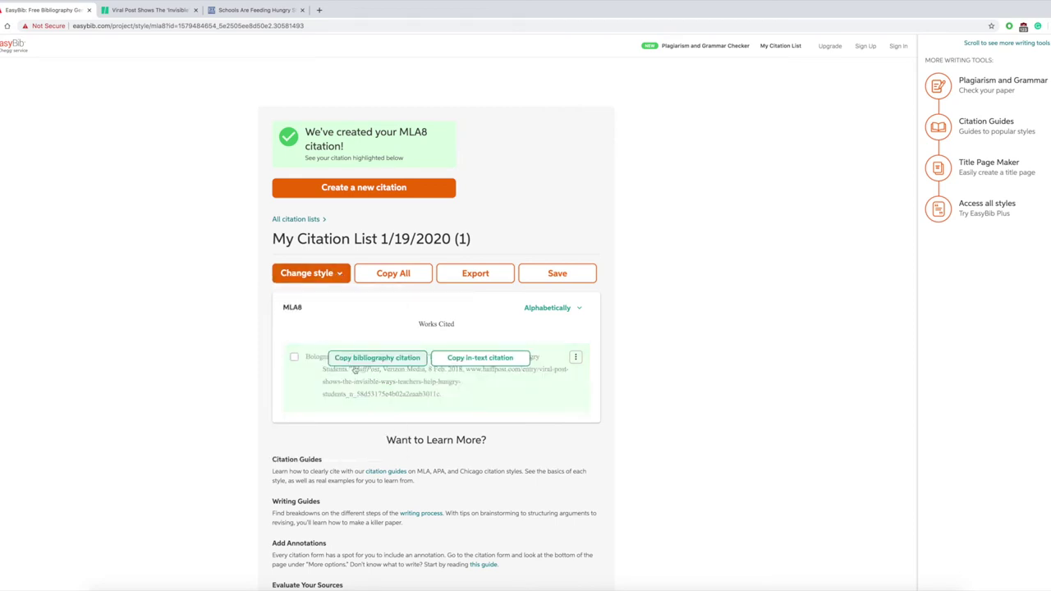
pyautogui.click(414, 364)
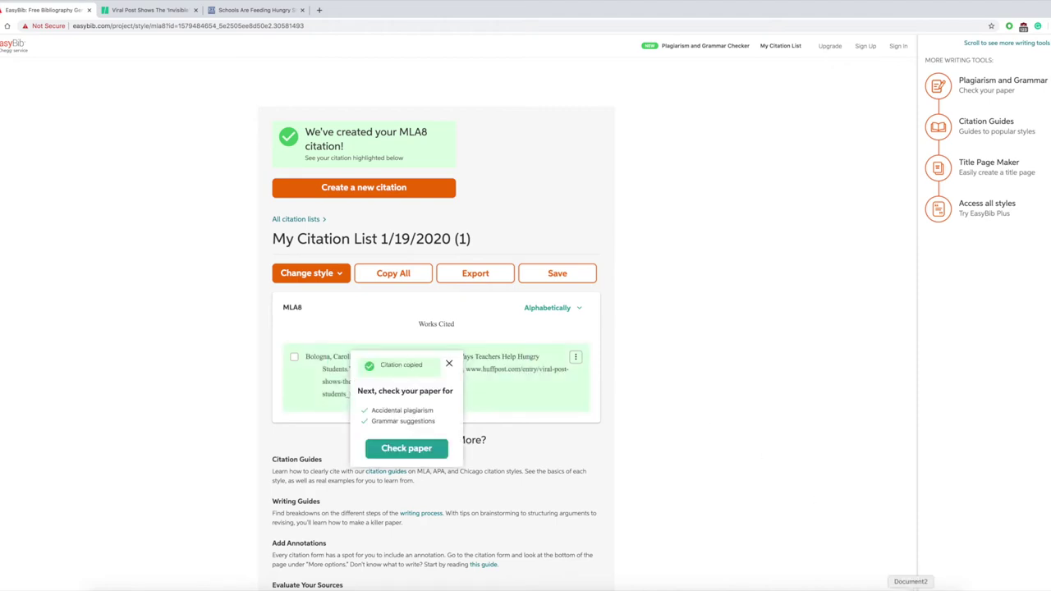
pyautogui.click(911, 582)
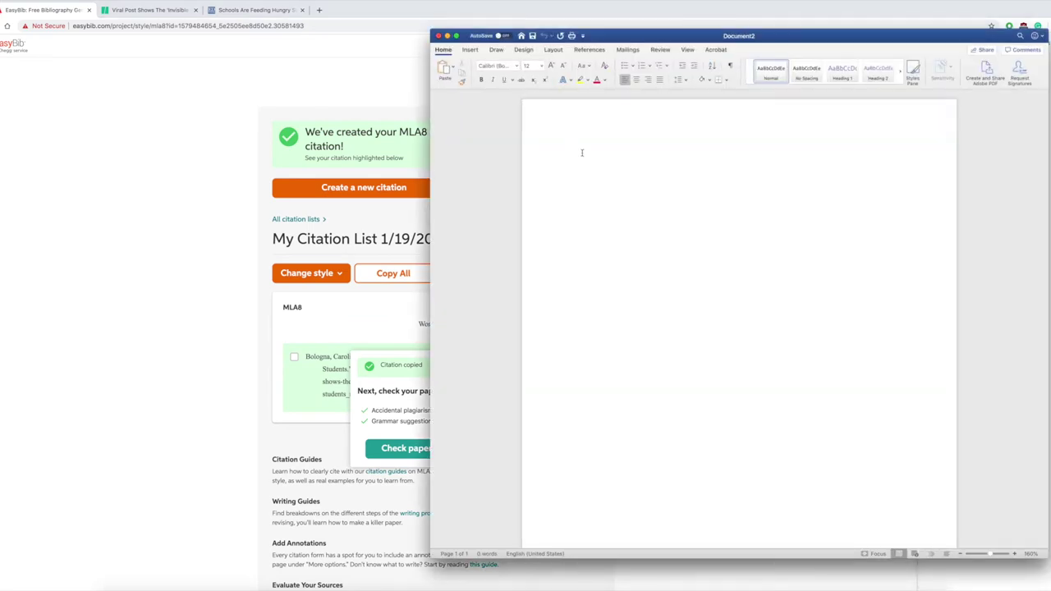
# Step: Paste the HuffPost citation into Document2 and bring EasyBib back to the front
pyautogui.rightClick(580, 149)
pyautogui.click(605, 174)
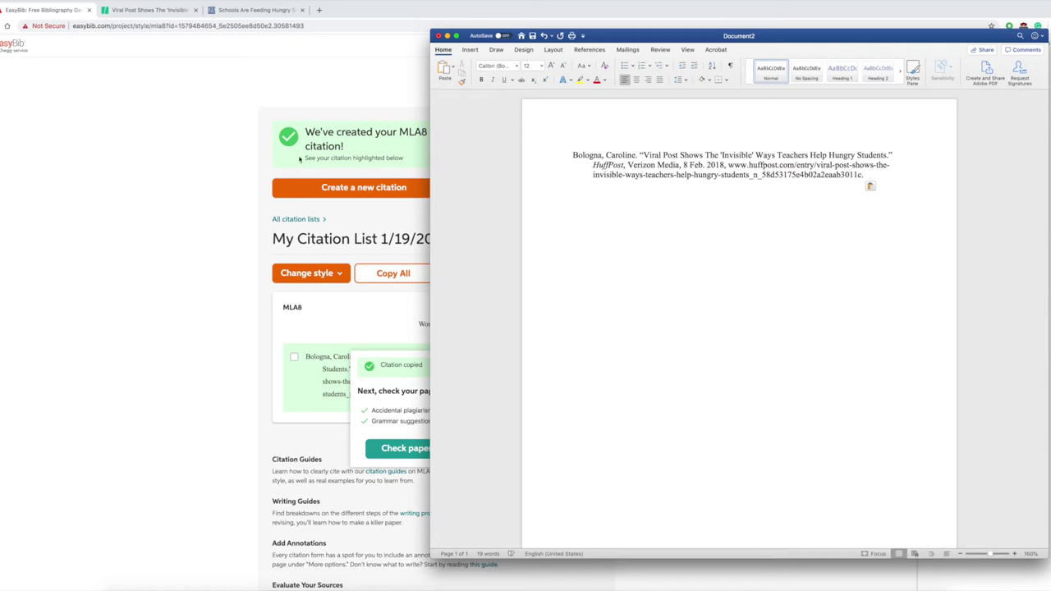
pyautogui.click(224, 182)
pyautogui.moveTo(508, 367)
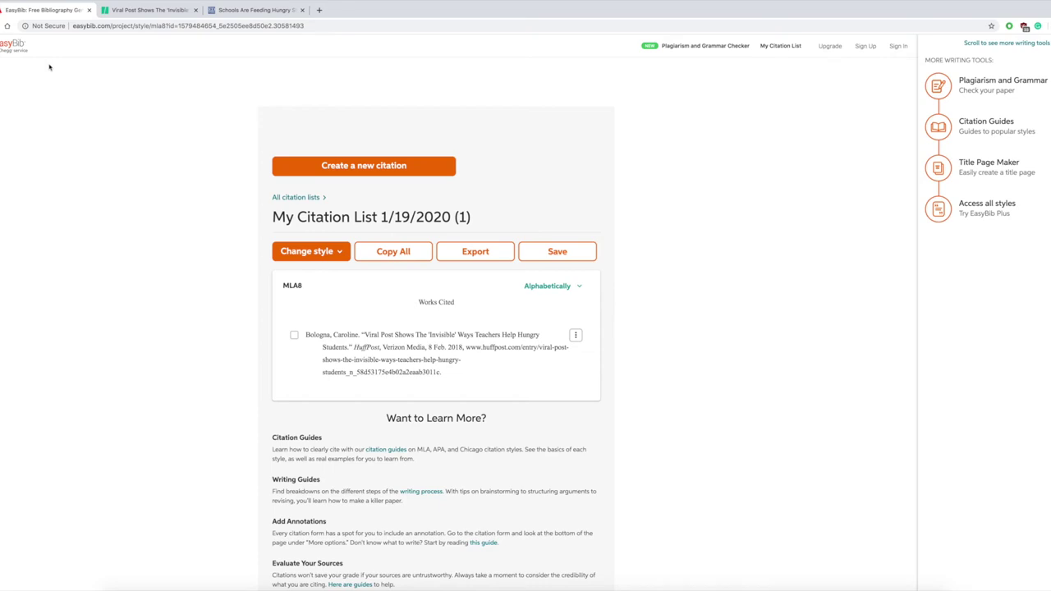
# Step: Search a new Website citation for the Education Week article's URL and cite the result
pyautogui.click(352, 168)
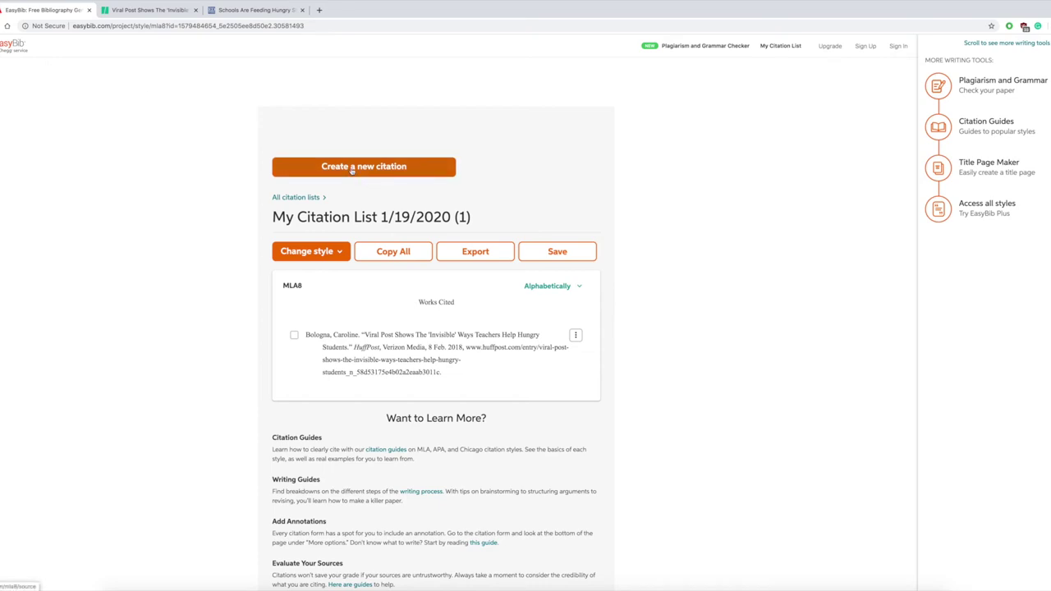
pyautogui.click(317, 178)
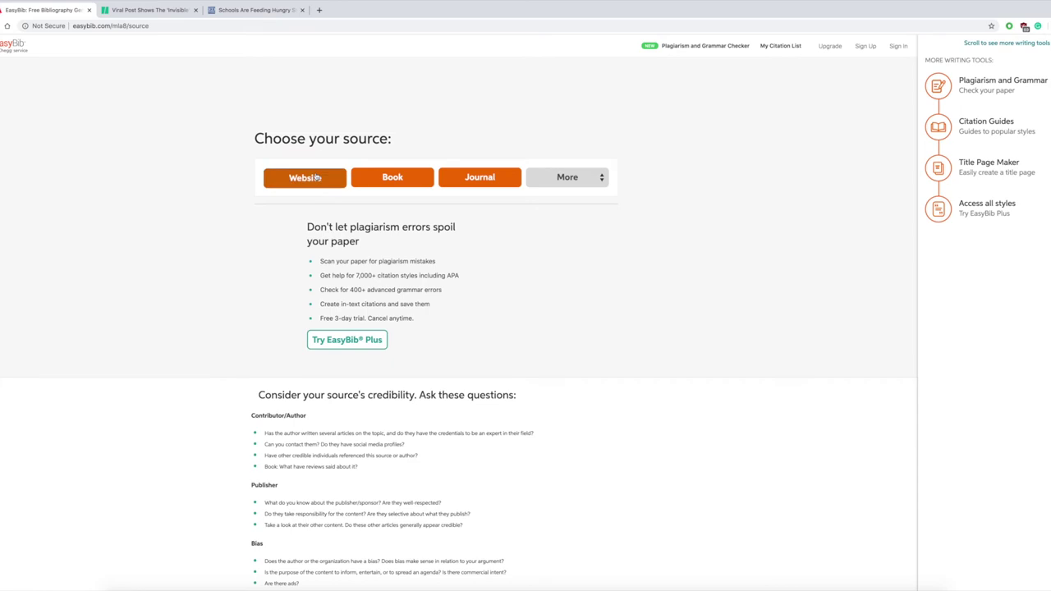
pyautogui.click(251, 11)
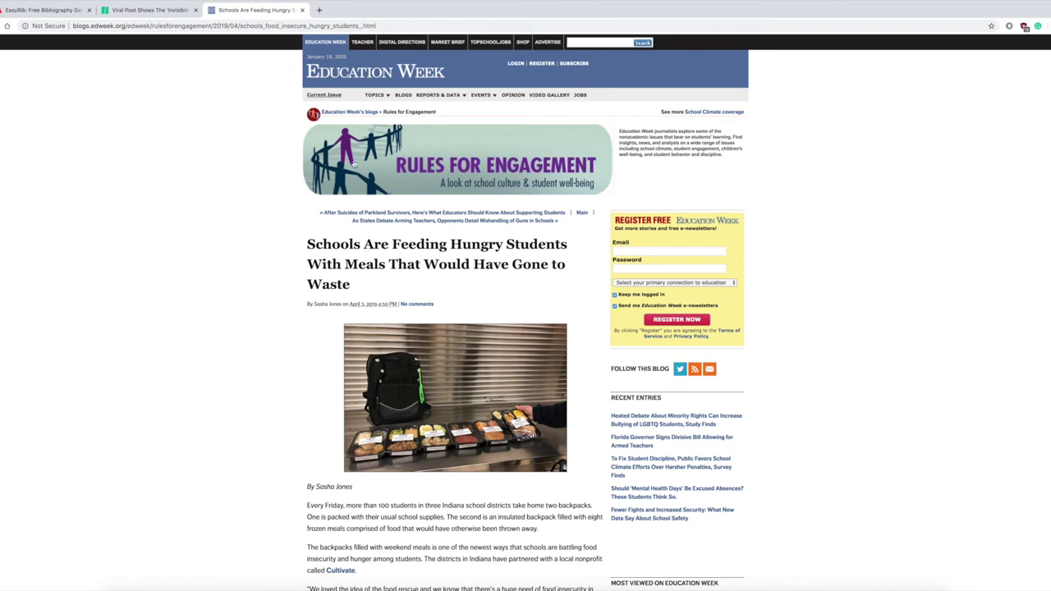
pyautogui.click(264, 25)
pyautogui.rightClick(265, 26)
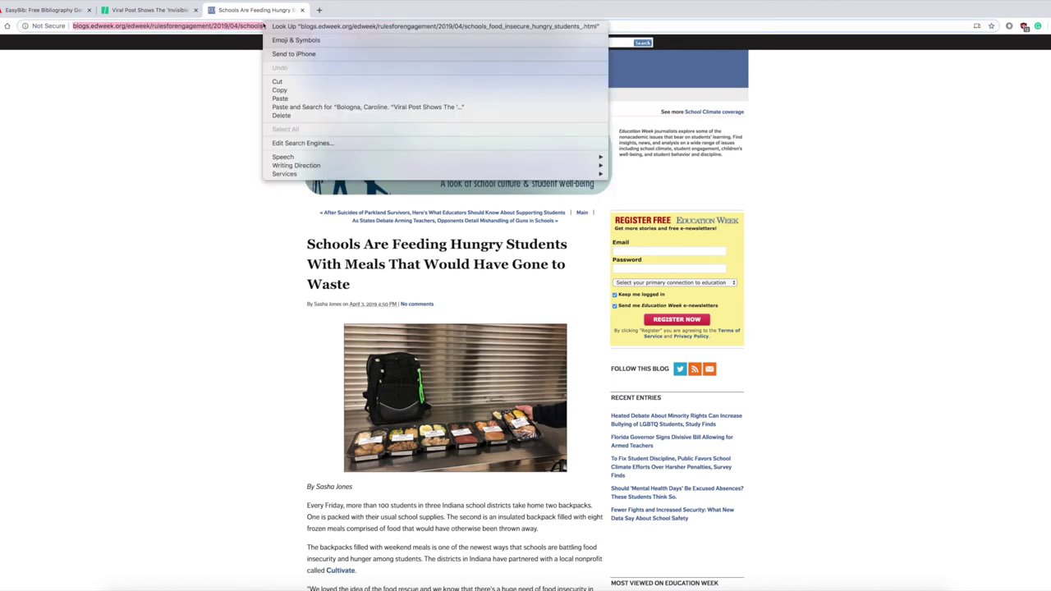
pyautogui.click(280, 90)
pyautogui.click(168, 11)
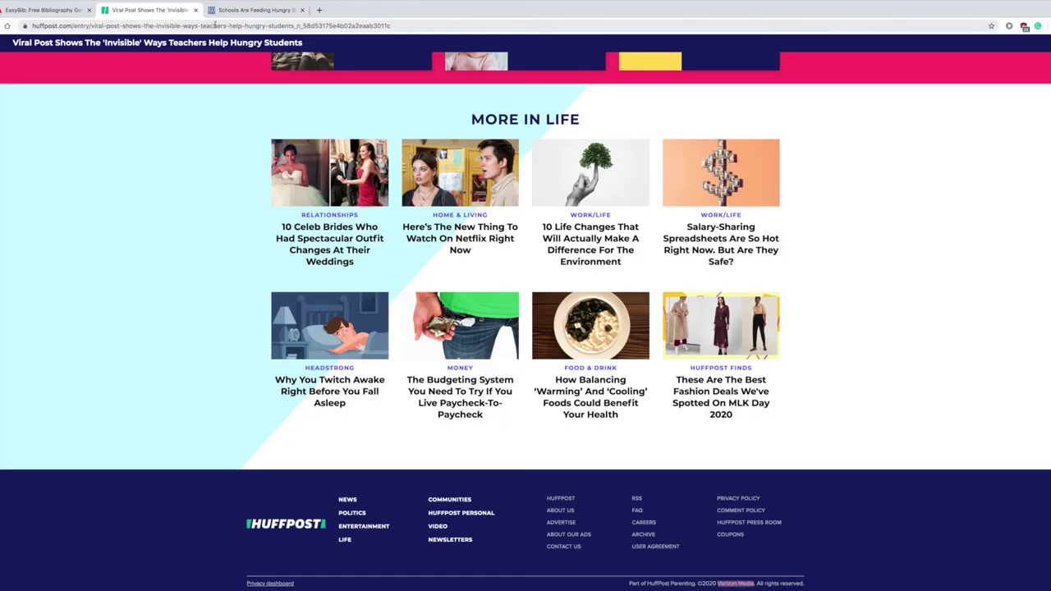
pyautogui.click(49, 10)
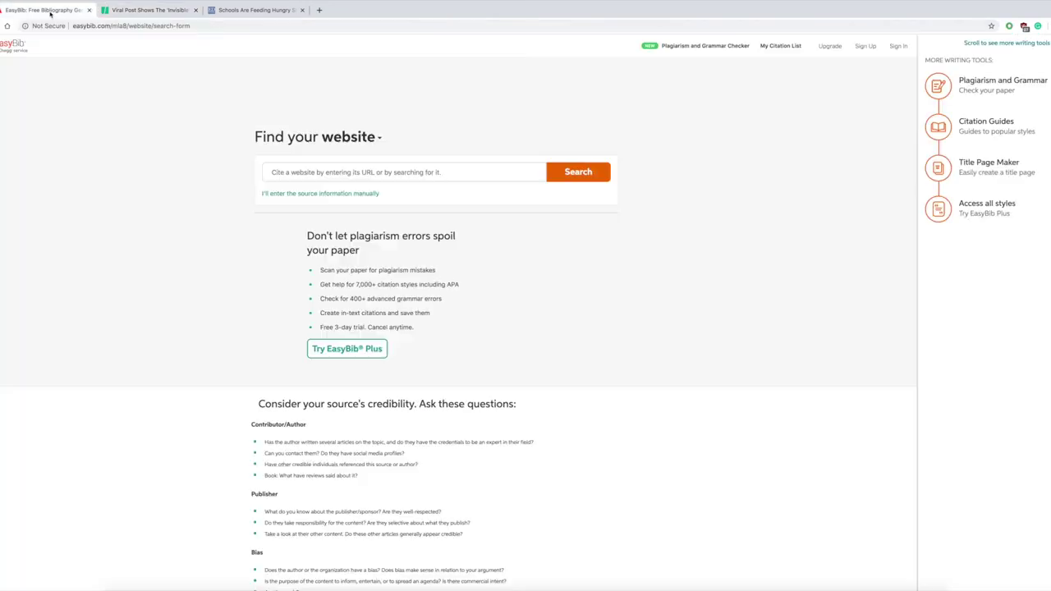
pyautogui.rightClick(378, 171)
pyautogui.click(427, 230)
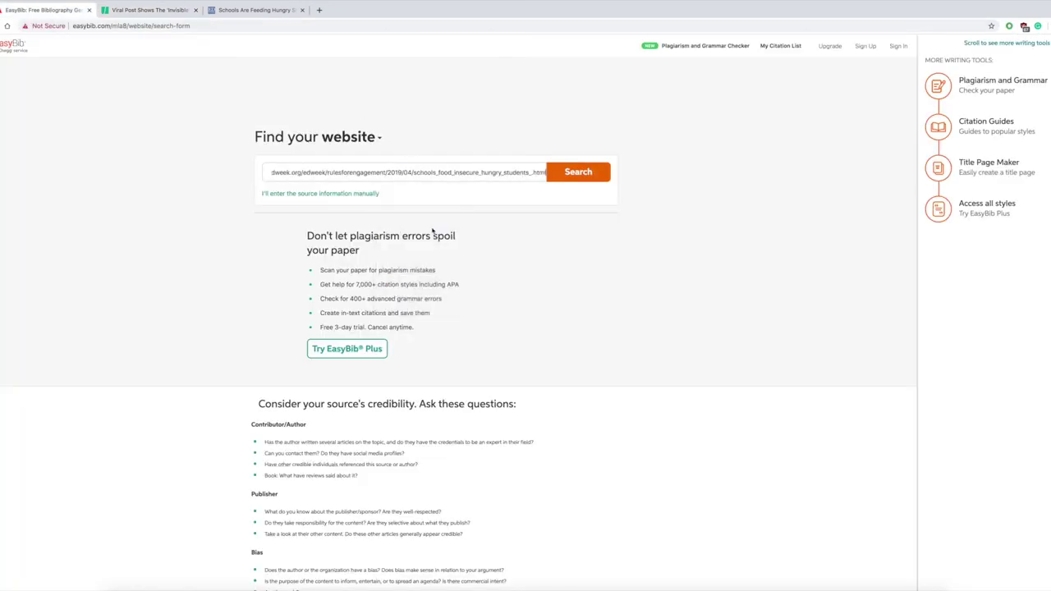
pyautogui.click(578, 173)
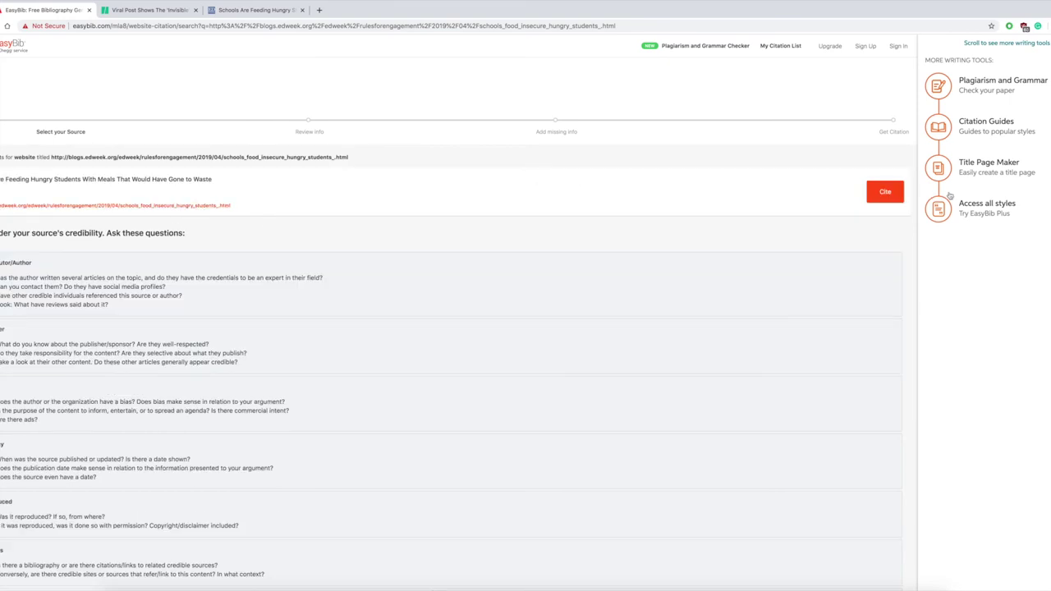
pyautogui.click(890, 198)
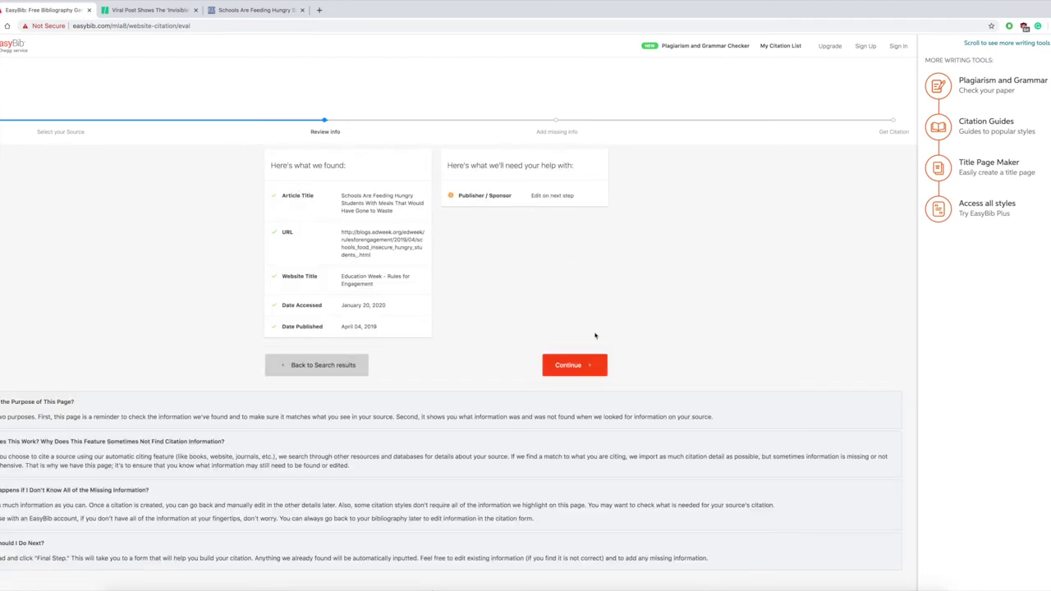
pyautogui.click(578, 367)
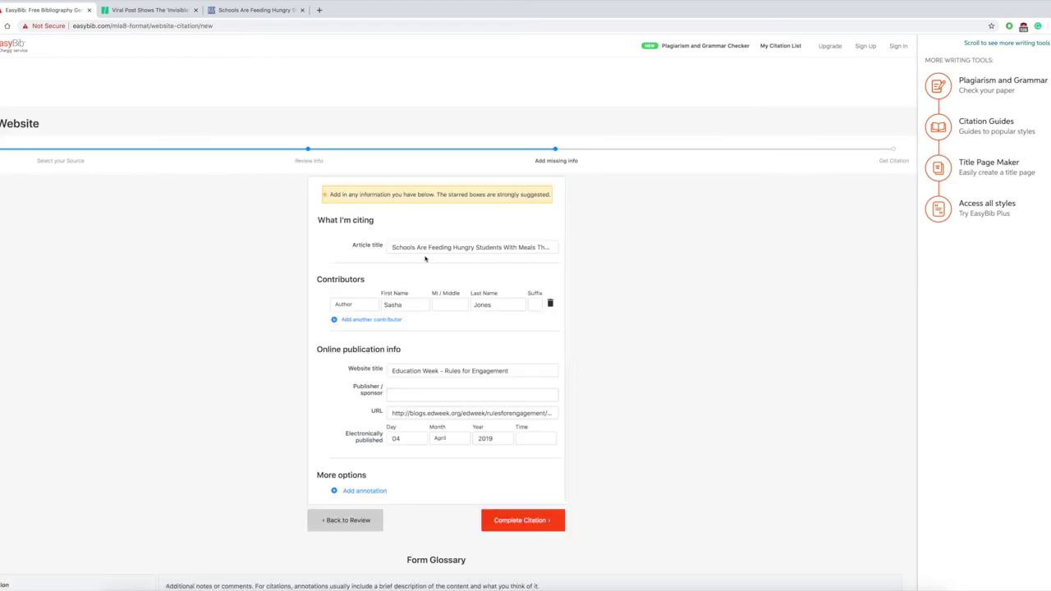
pyautogui.click(263, 12)
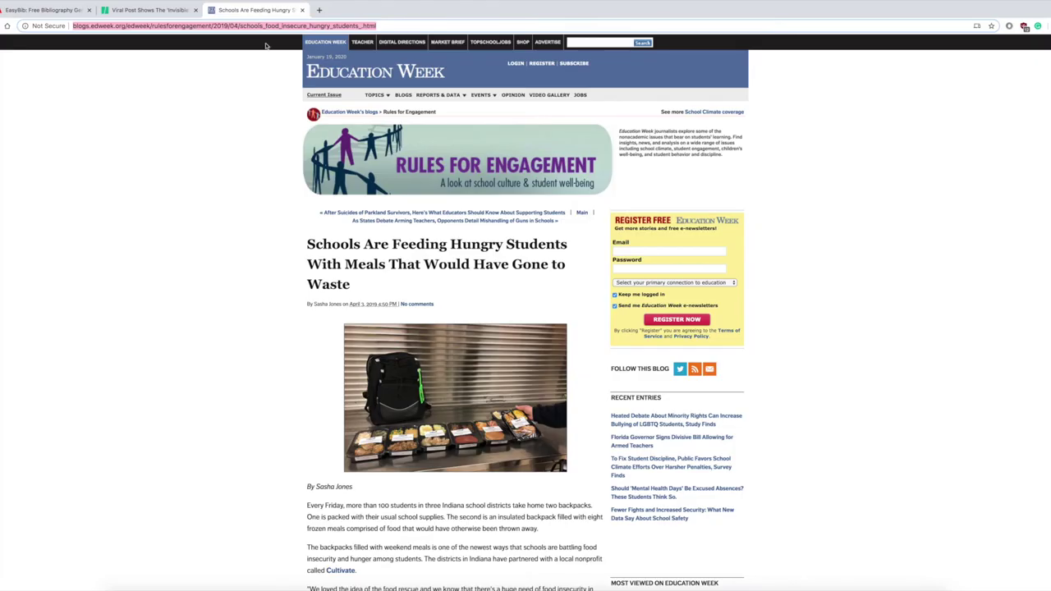
pyautogui.click(16, 12)
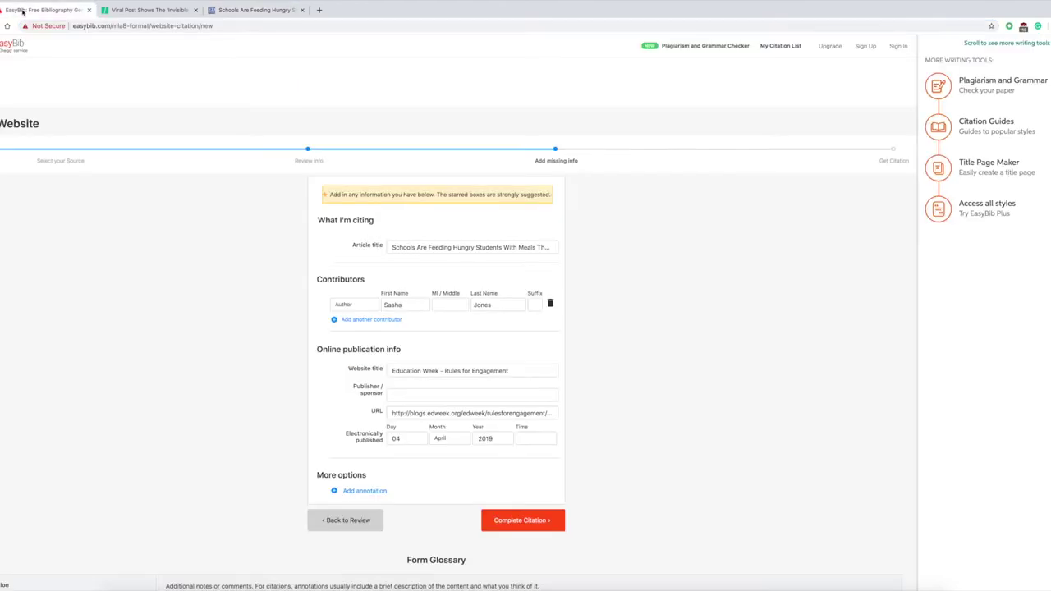
pyautogui.click(256, 10)
pyautogui.moveTo(343, 305); pyautogui.dragTo(310, 304)
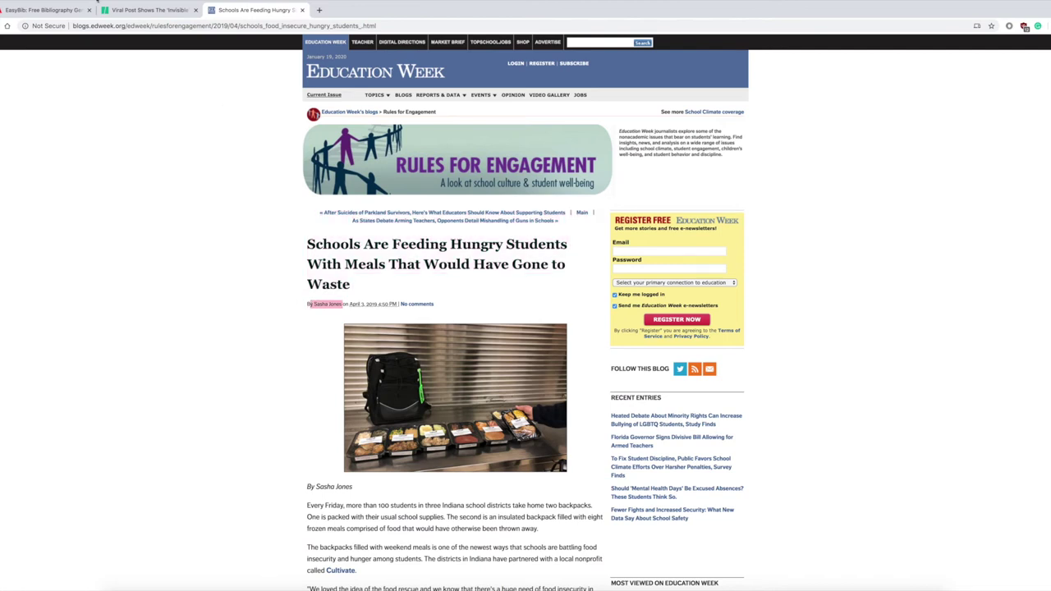
pyautogui.click(65, 12)
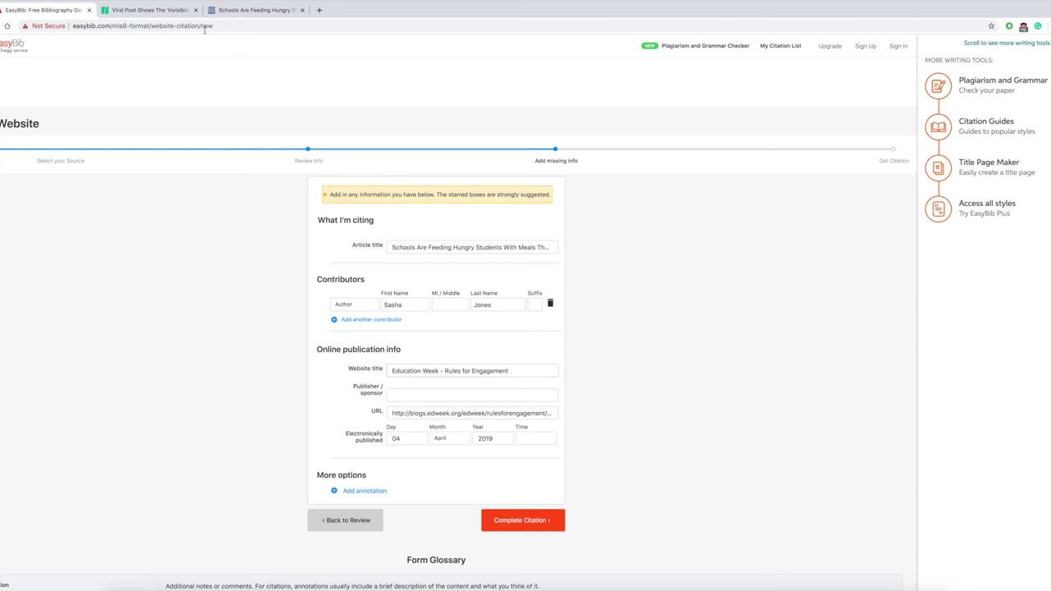
pyautogui.click(231, 9)
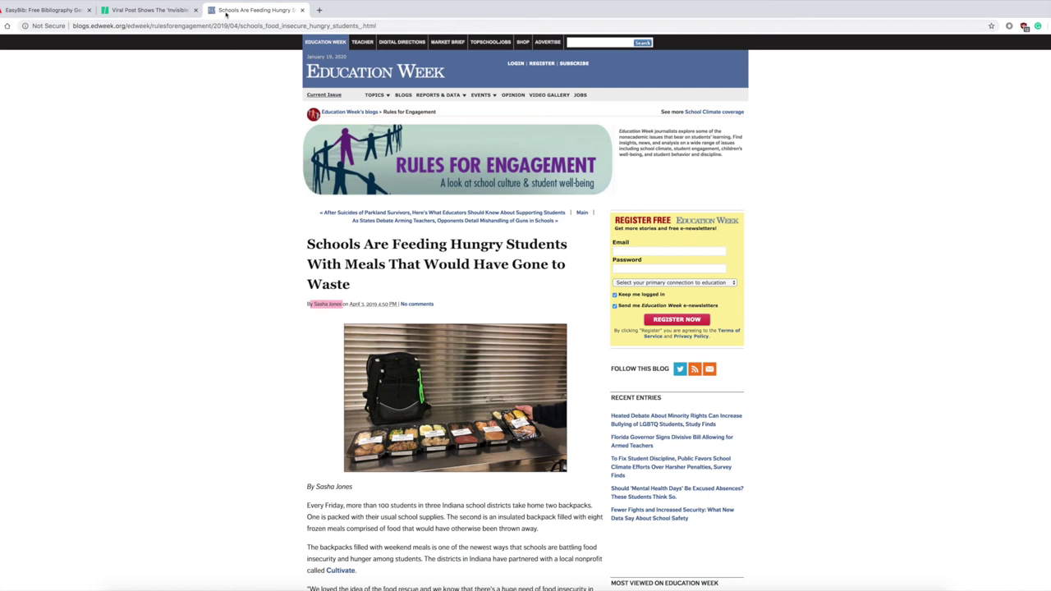
pyautogui.click(43, 12)
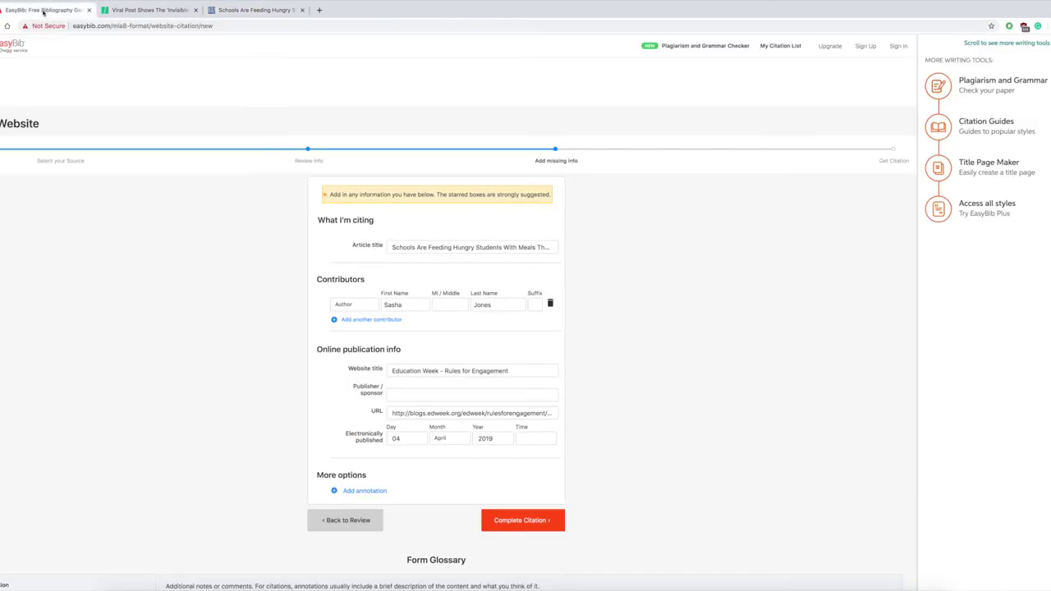
pyautogui.click(389, 396)
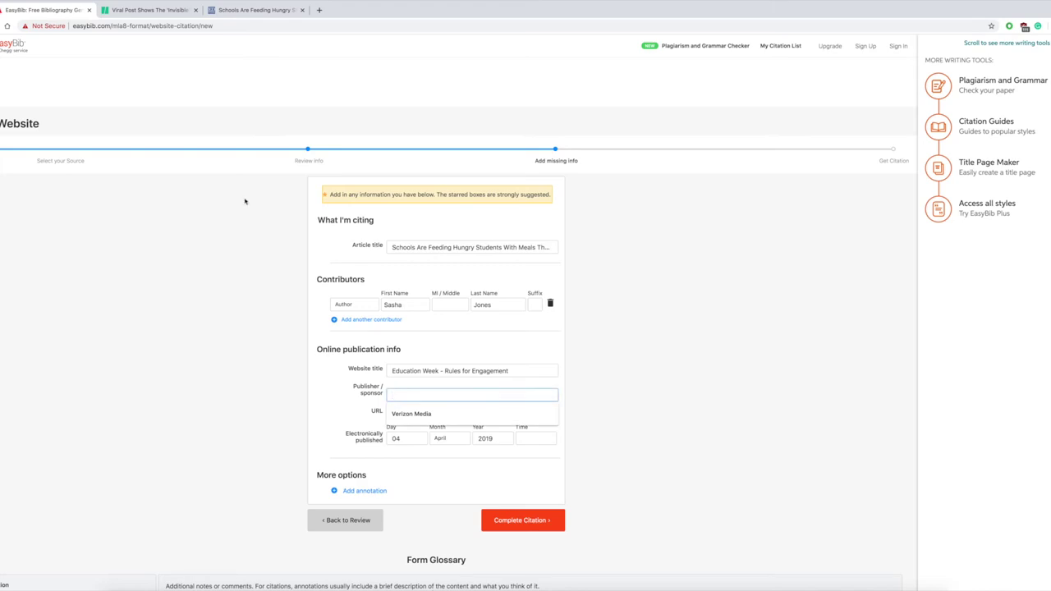
# Step: Paste 'Editorial Projects in Education' from the article footer into the Publisher/sponsor field
pyautogui.click(249, 11)
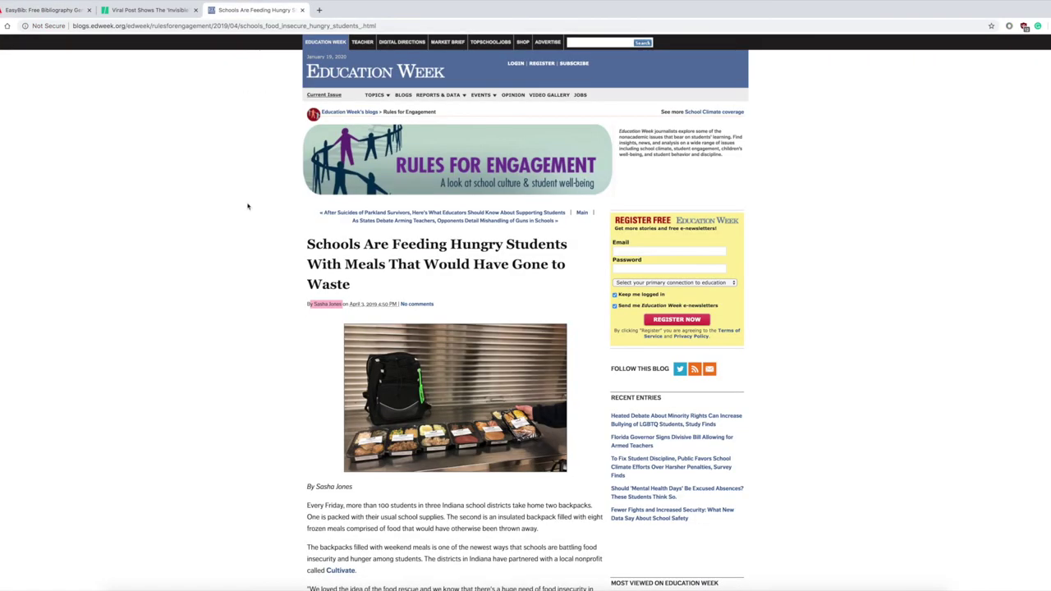
pyautogui.scroll(-20, 252, 221)
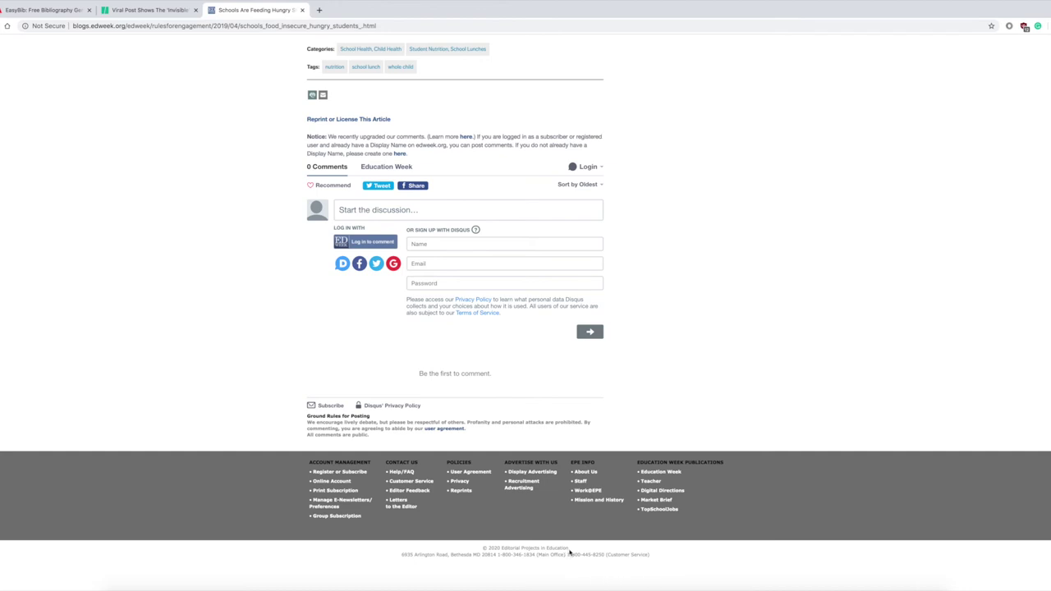
pyautogui.moveTo(569, 551); pyautogui.dragTo(501, 549)
pyautogui.rightClick(502, 548)
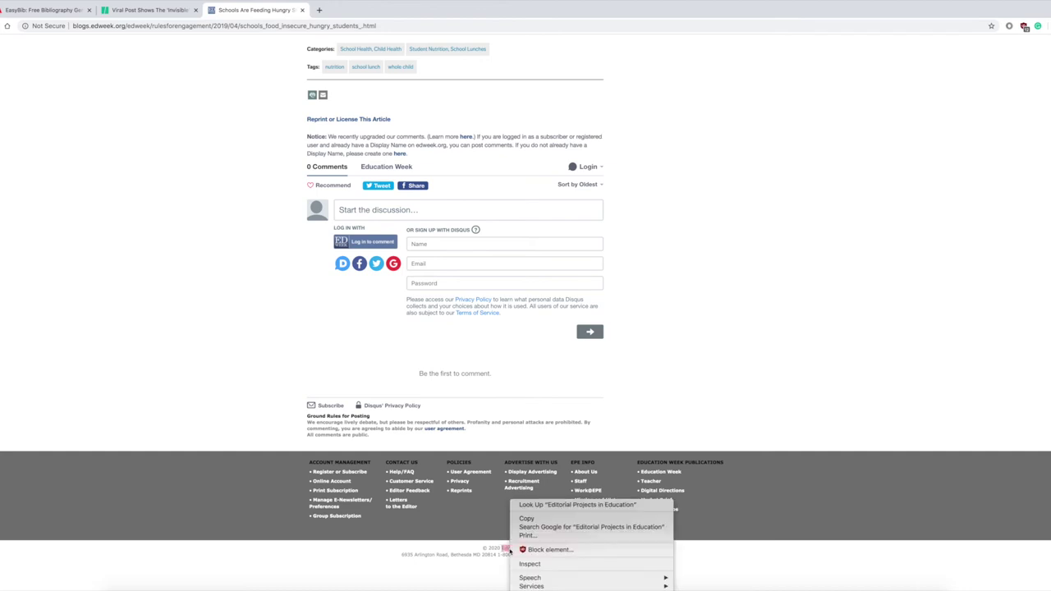
pyautogui.click(525, 522)
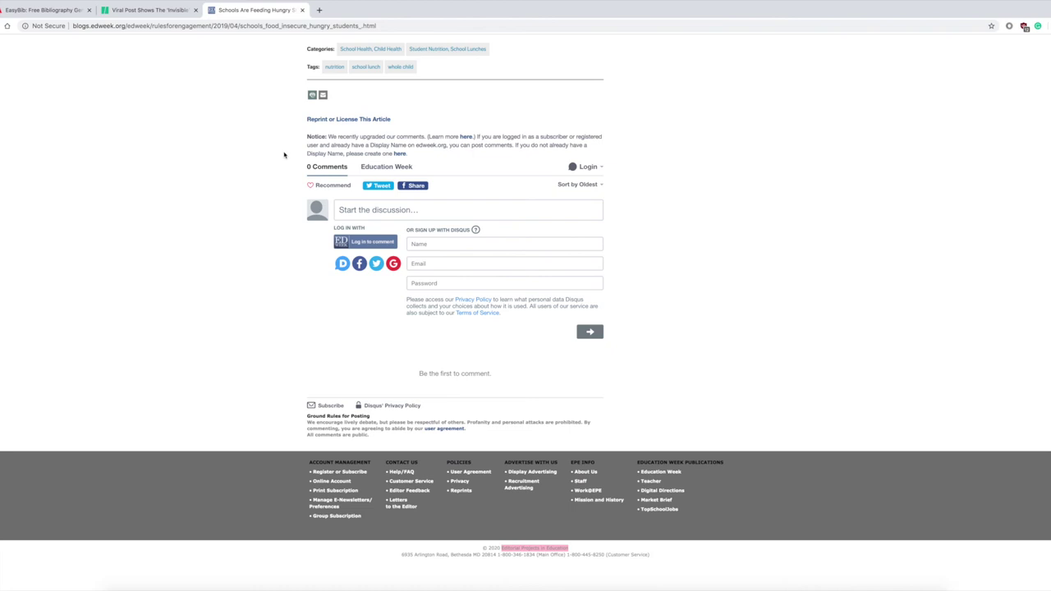
pyautogui.click(44, 15)
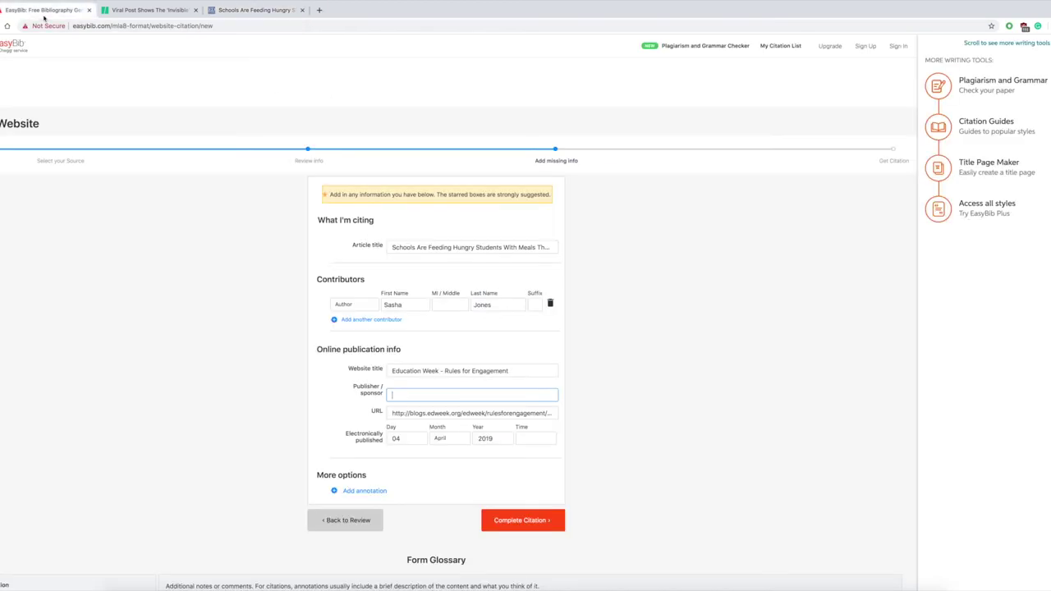
pyautogui.click(404, 397)
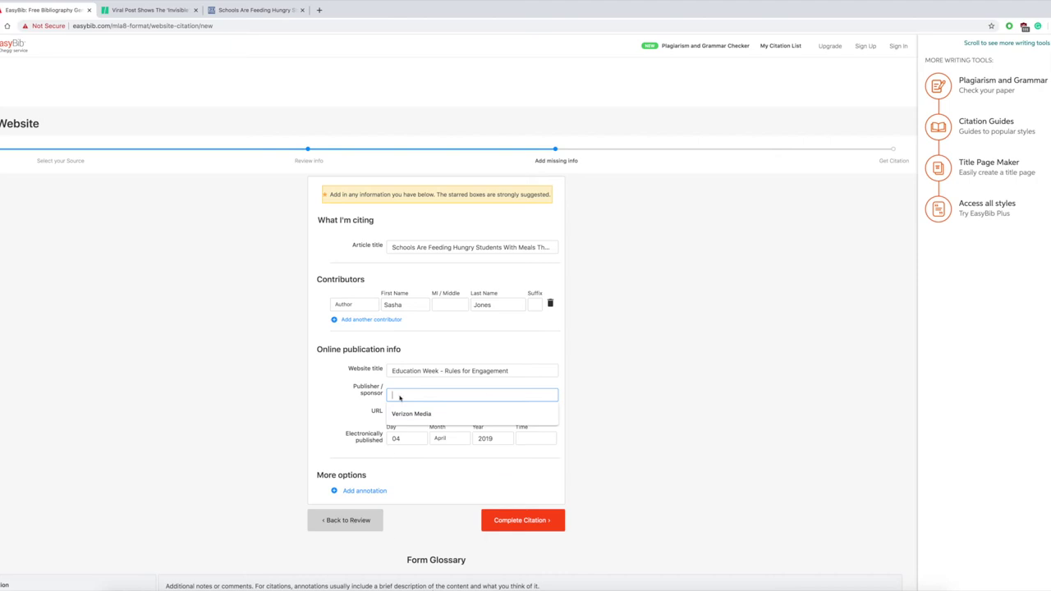
pyautogui.rightClick(400, 398)
pyautogui.click(434, 451)
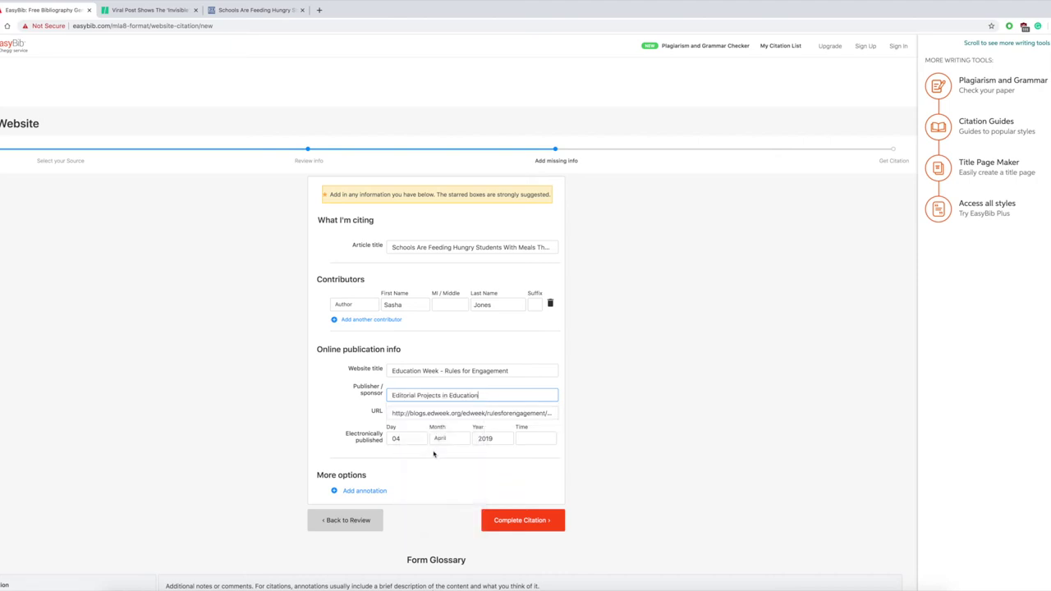
pyautogui.click(343, 419)
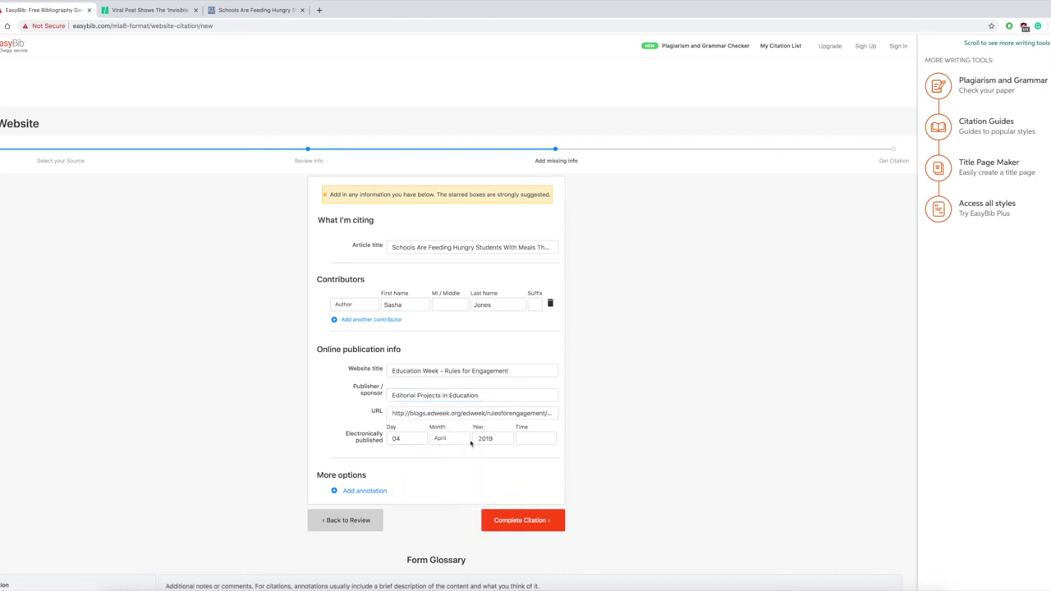
# Step: Check the article's publication time against the citation form's time field
pyautogui.click(242, 10)
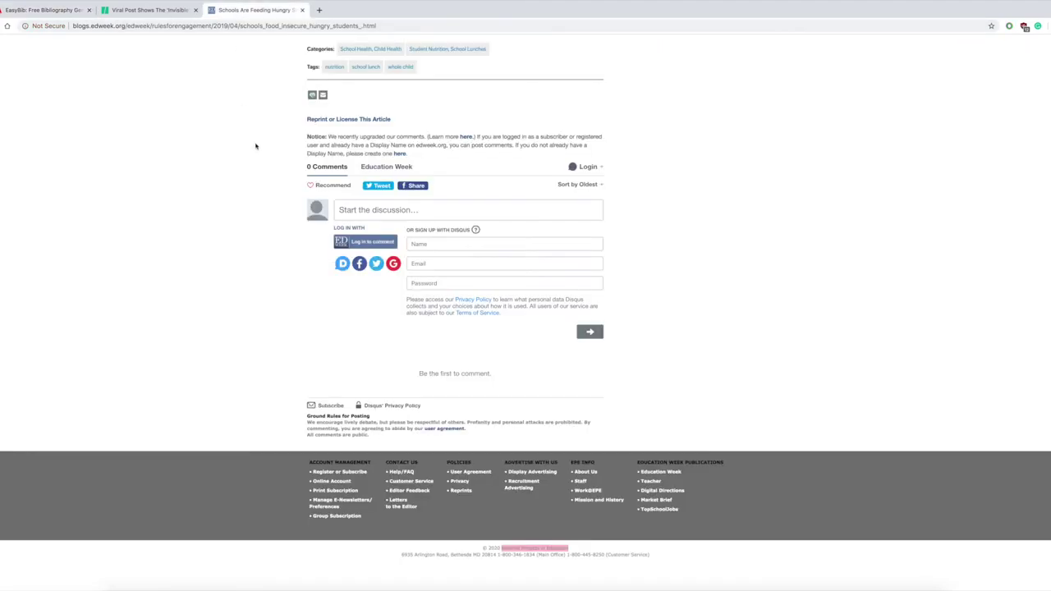
pyautogui.scroll(15, 287, 205)
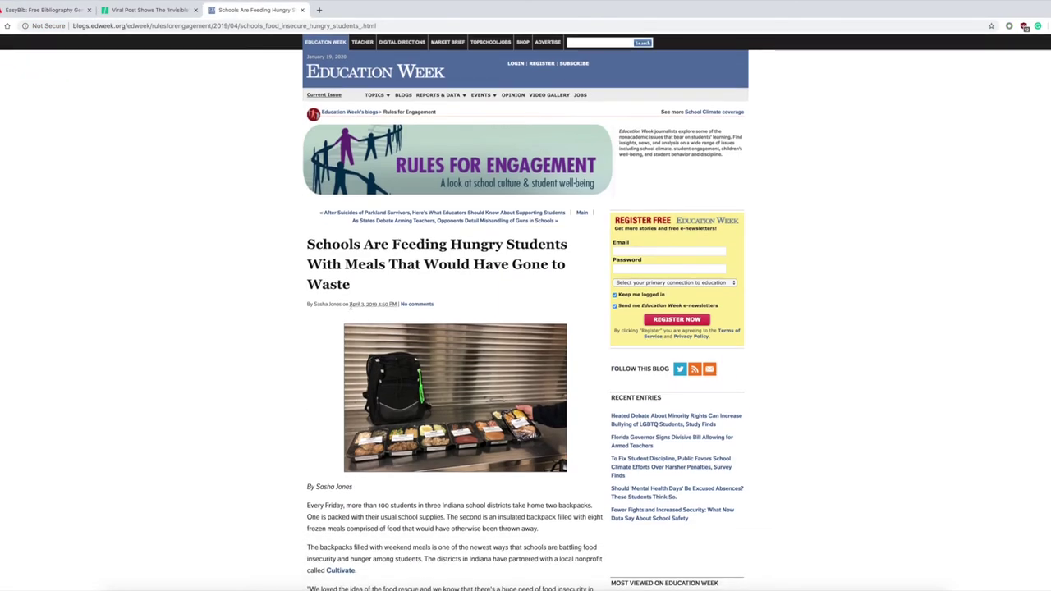
pyautogui.click(69, 10)
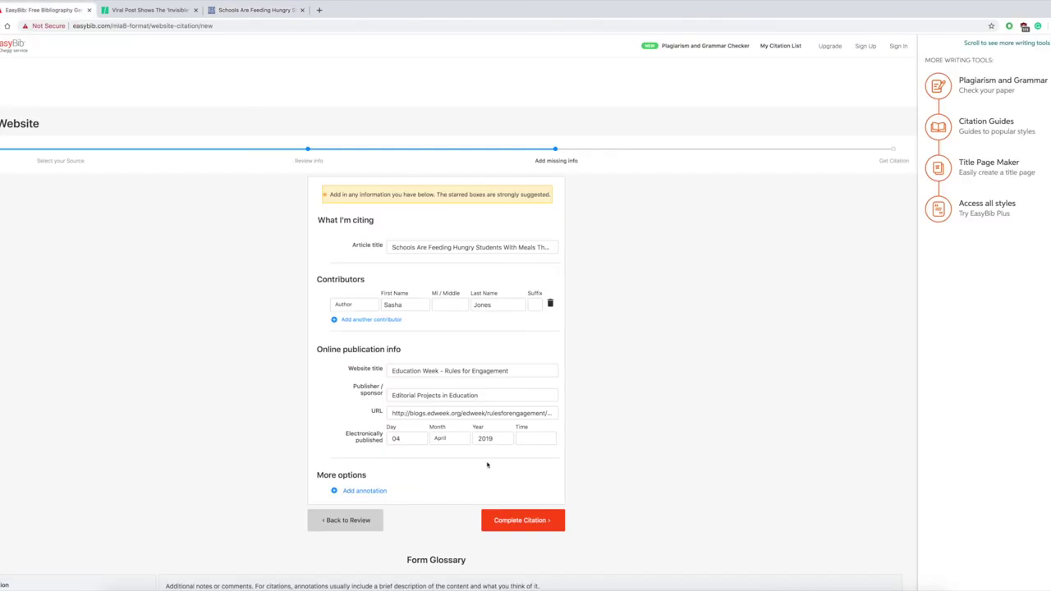
pyautogui.click(521, 440)
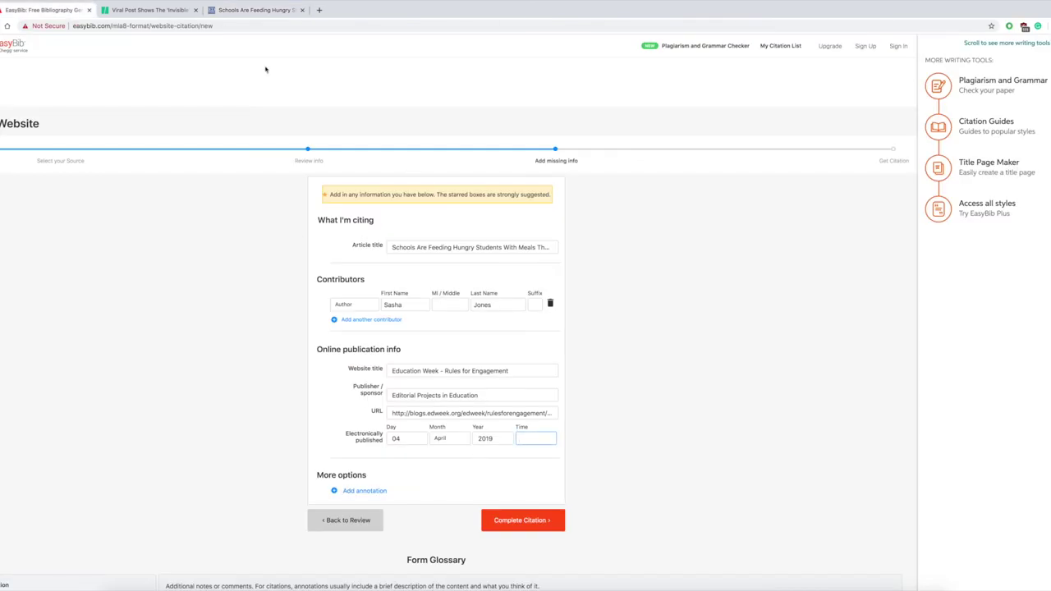
pyautogui.click(222, 11)
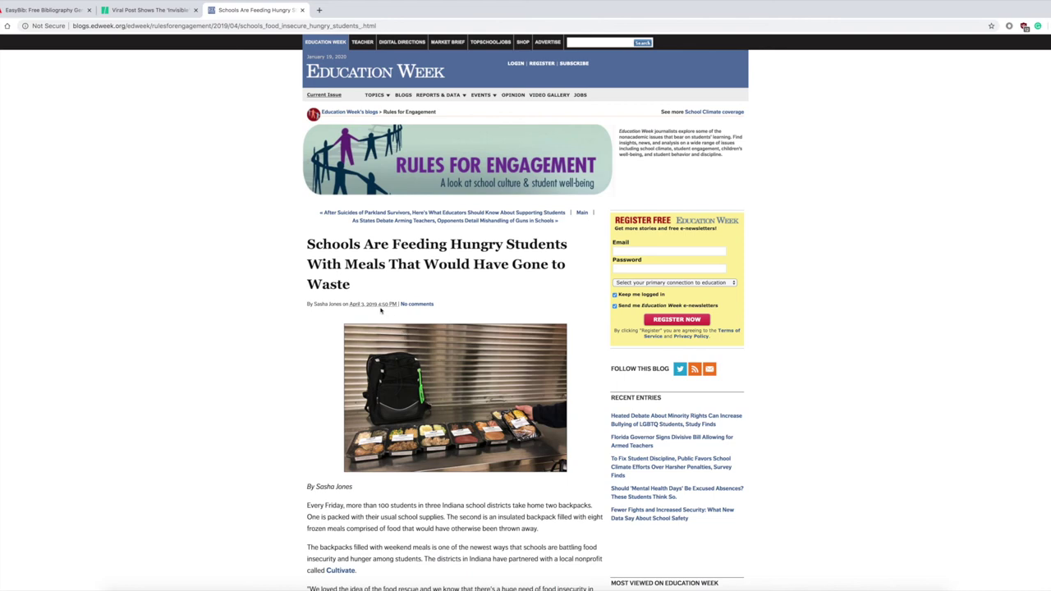
pyautogui.click(39, 11)
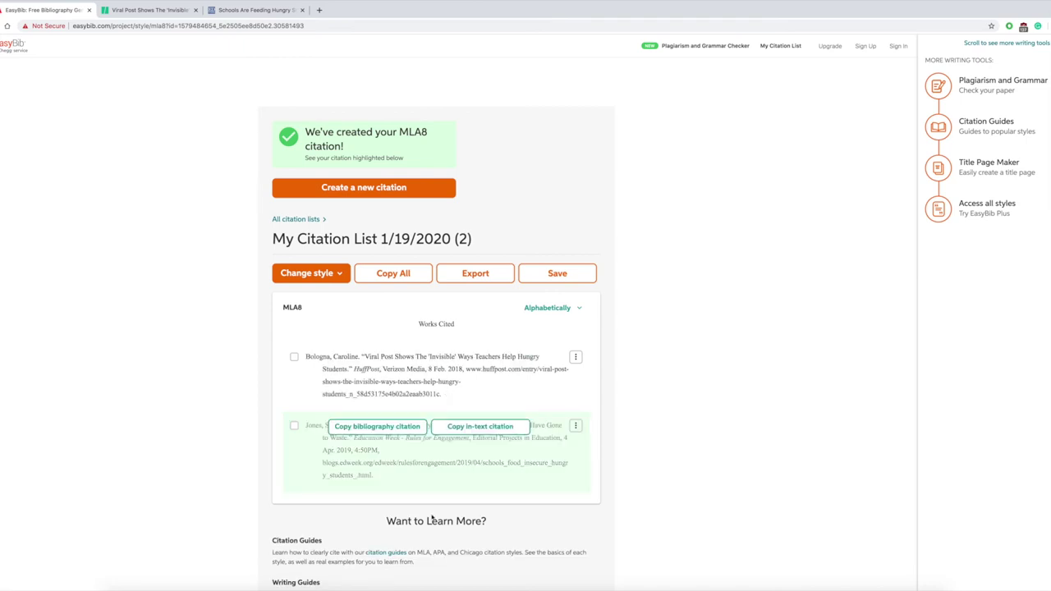
# Step: Copy the Education Week entry's bibliography citation from My Citation List
pyautogui.click(376, 428)
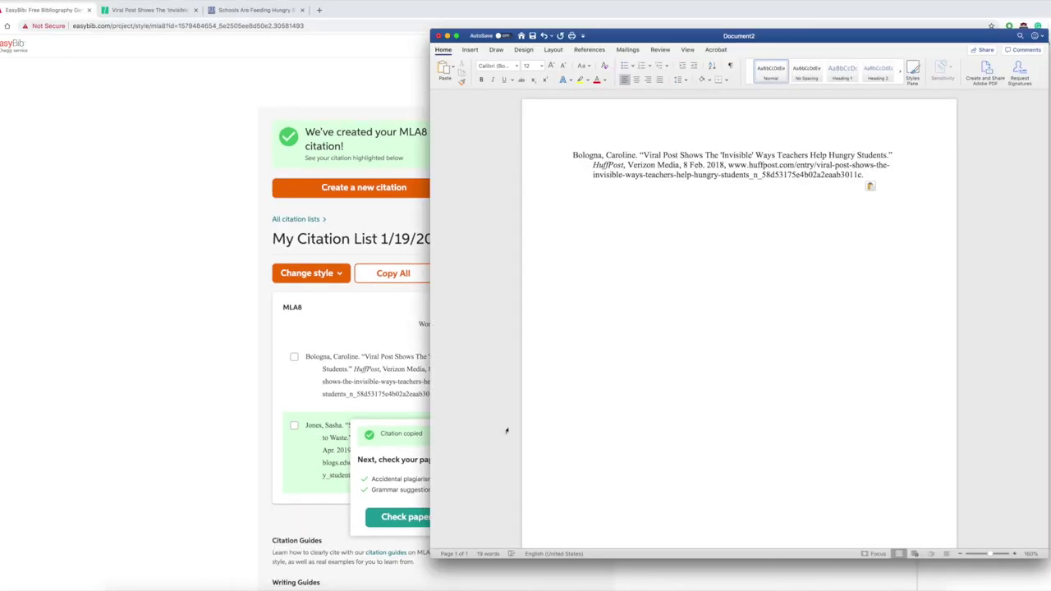
# Step: Paste the Education Week citation below the HuffPost one and select all text
pyautogui.rightClick(579, 203)
pyautogui.click(600, 228)
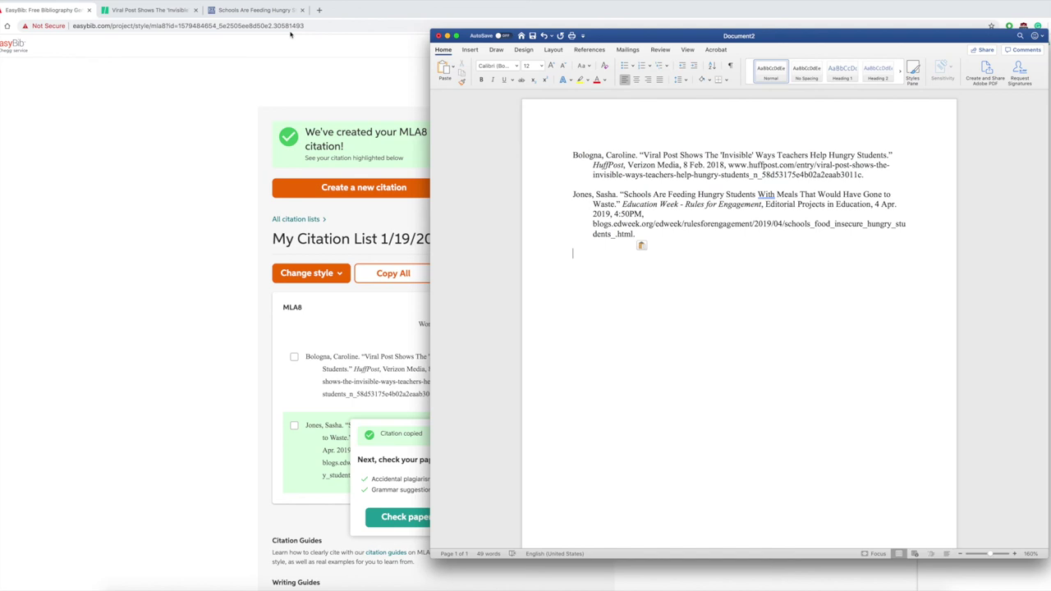
pyautogui.click(685, 231)
pyautogui.press('super+a')
# Step: Set the citations' paragraph spacing to 0 pt before and after with double line spacing
pyautogui.rightClick(688, 239)
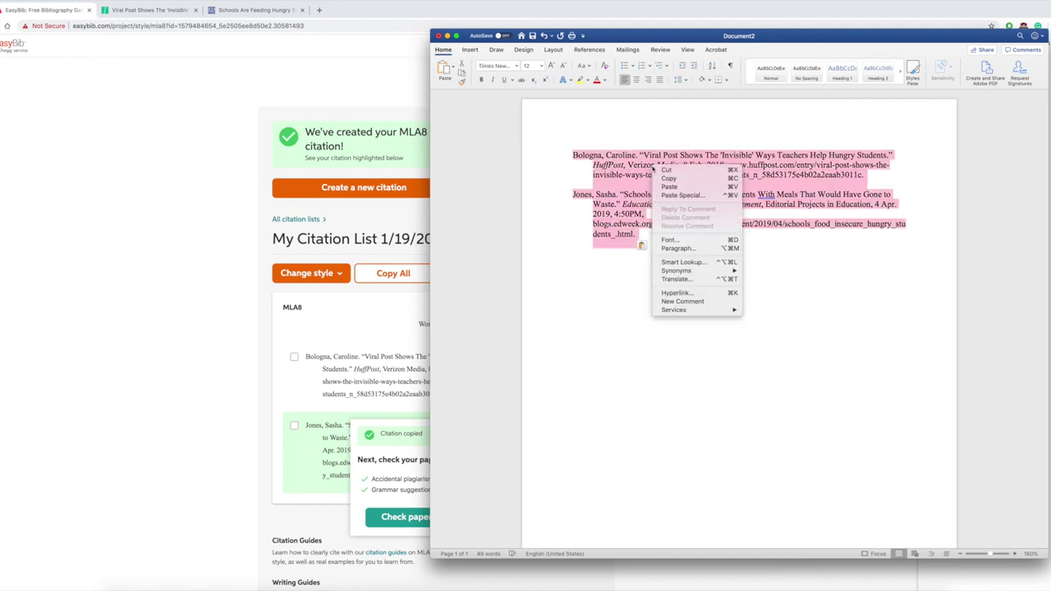
pyautogui.click(689, 248)
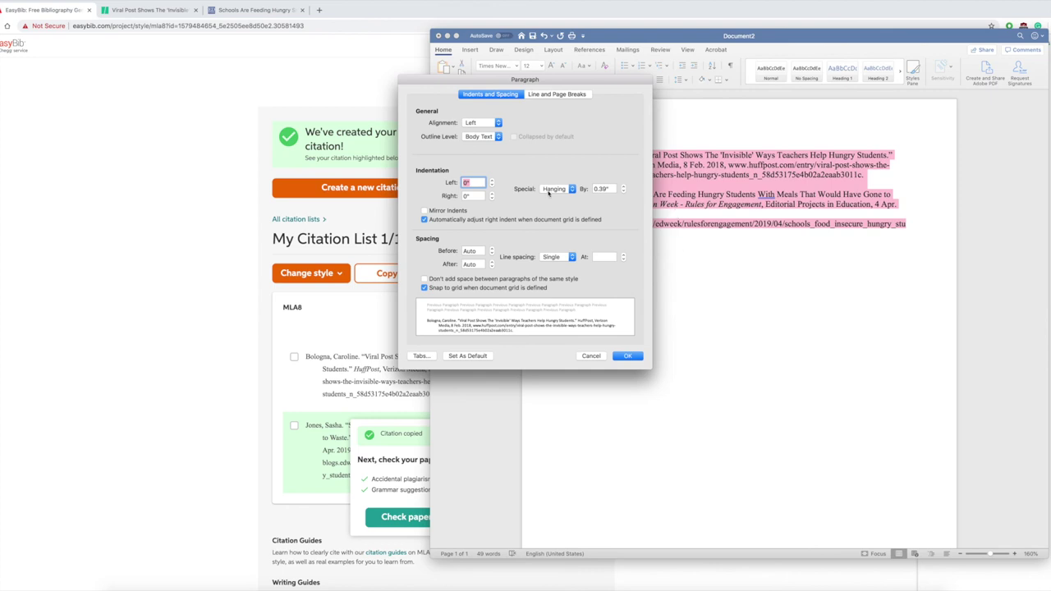
pyautogui.click(492, 266)
pyautogui.click(492, 253)
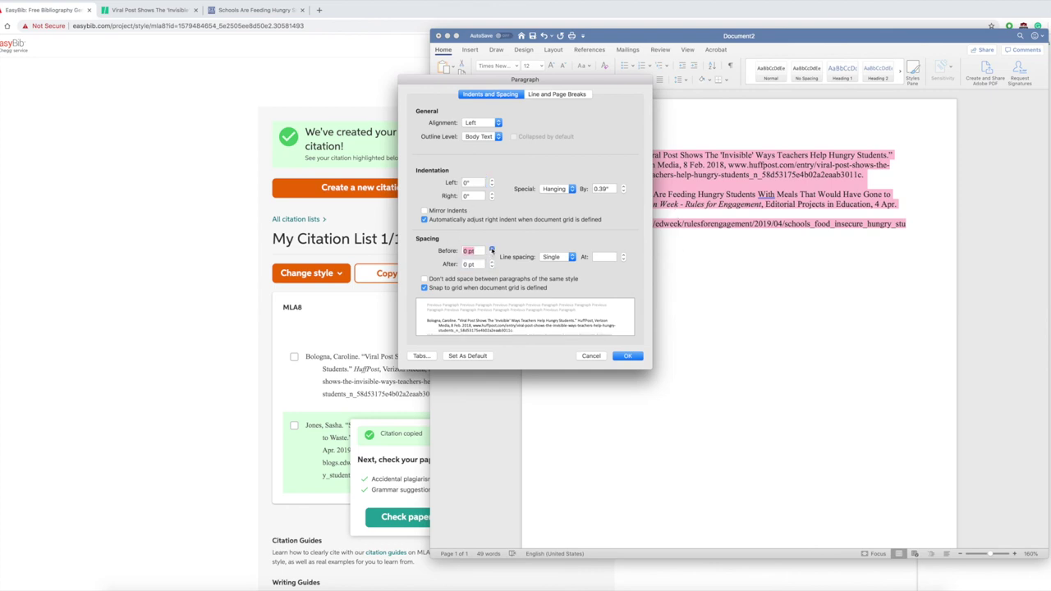
pyautogui.click(555, 257)
pyautogui.click(554, 273)
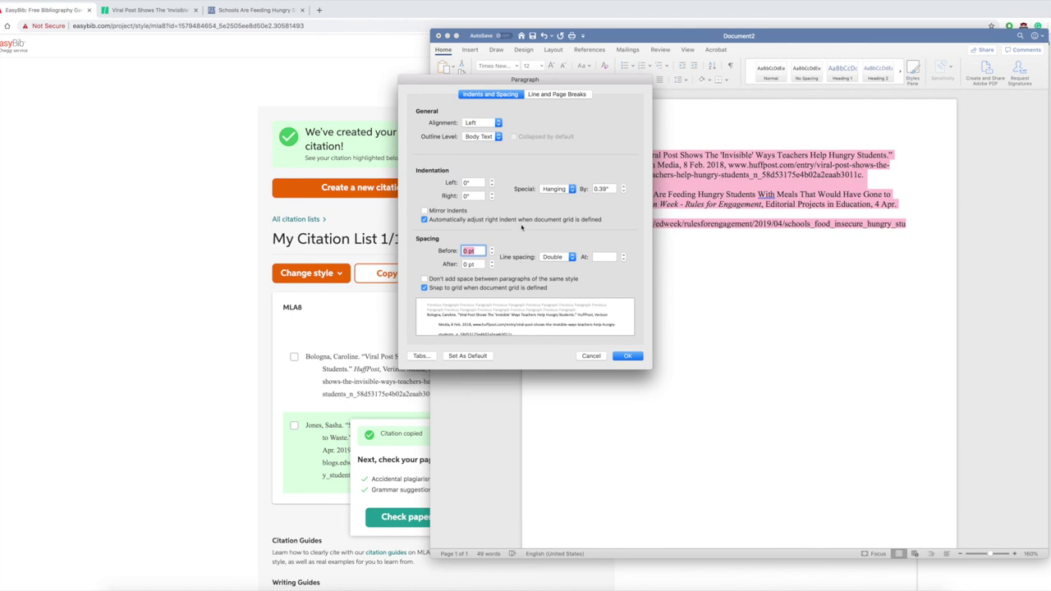
pyautogui.click(629, 355)
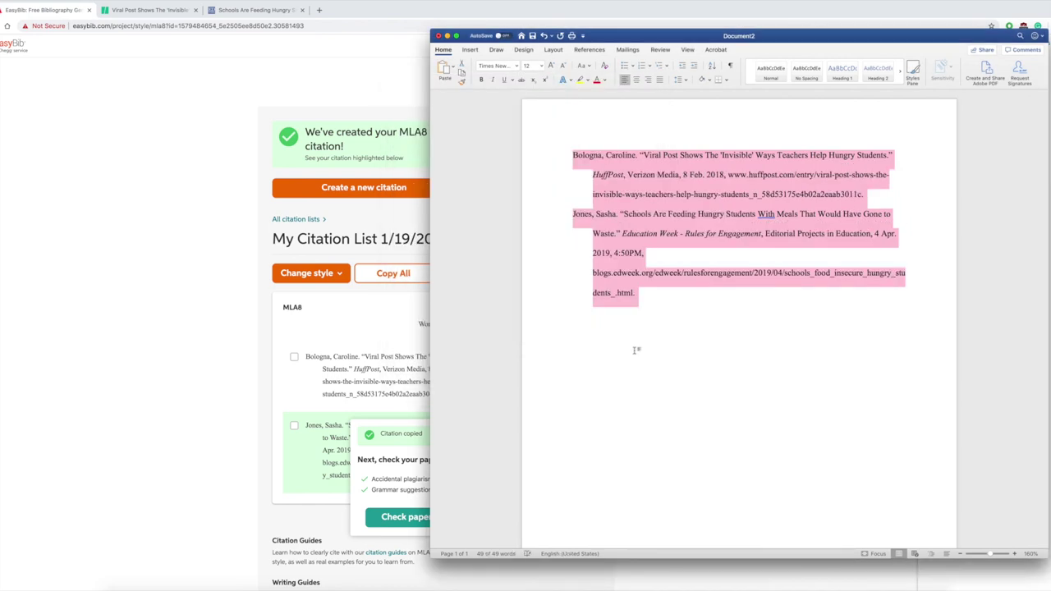
pyautogui.click(638, 343)
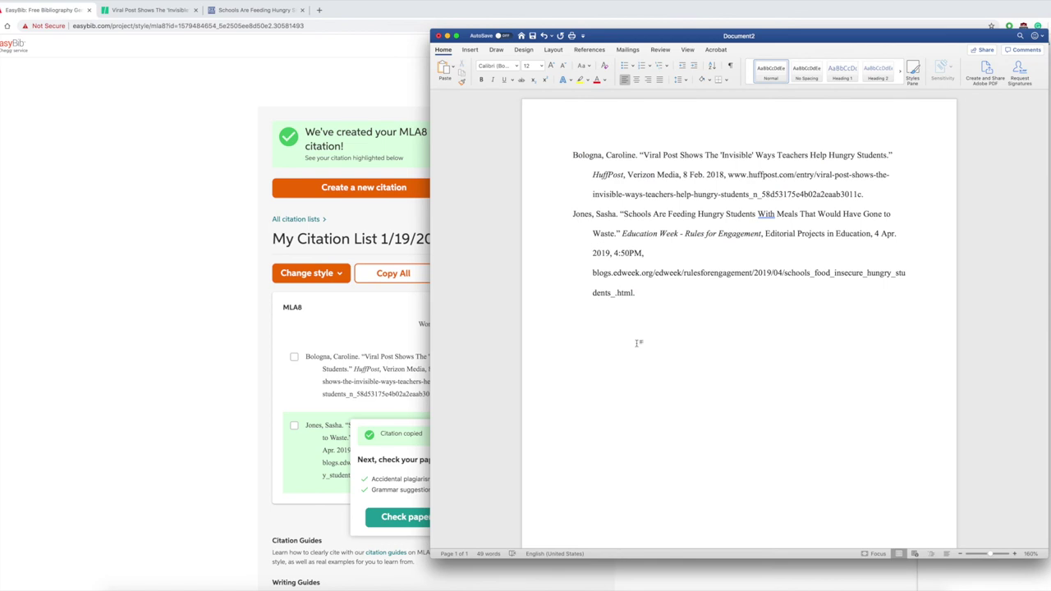
pyautogui.click(572, 154)
# Step: Type 'Work Cited' on a new line above the citations and centre it
pyautogui.press('Return')
pyautogui.press('Return')
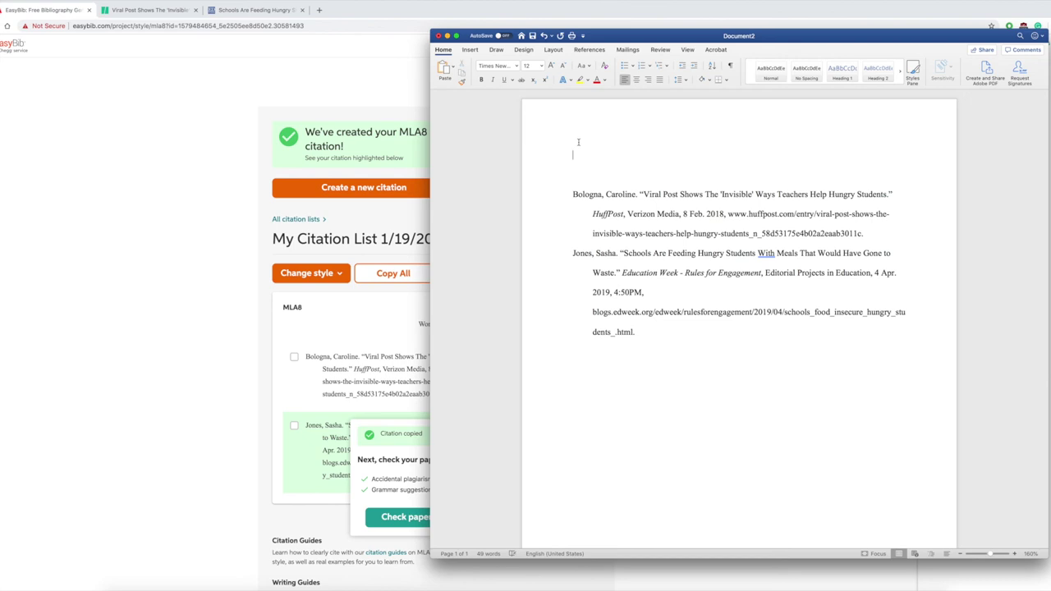
pyautogui.write('Work Cited')
pyautogui.click(481, 157)
pyautogui.click(637, 80)
pyautogui.click(708, 388)
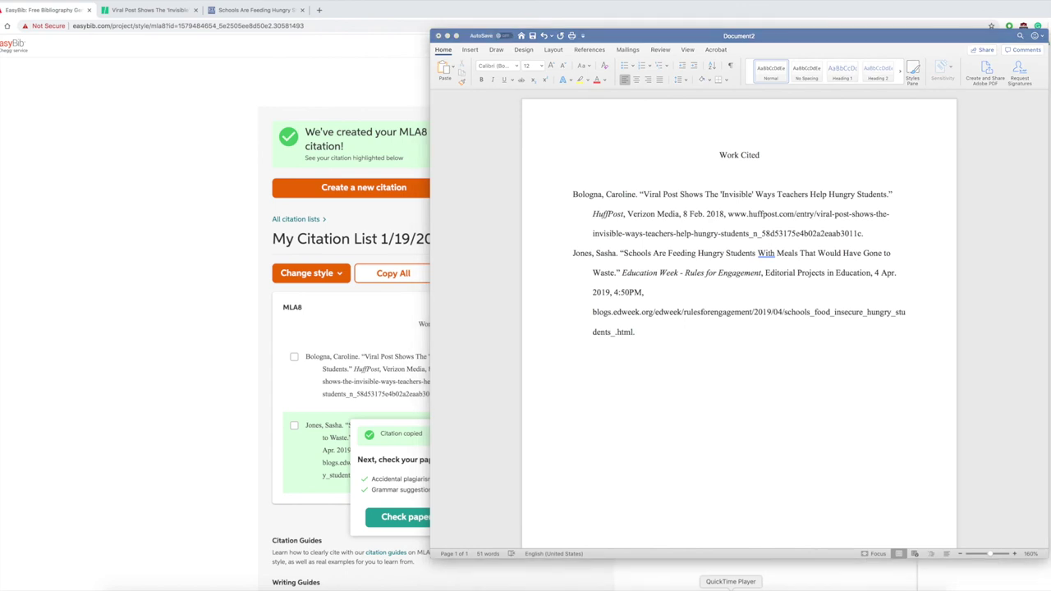
pyautogui.click(144, 110)
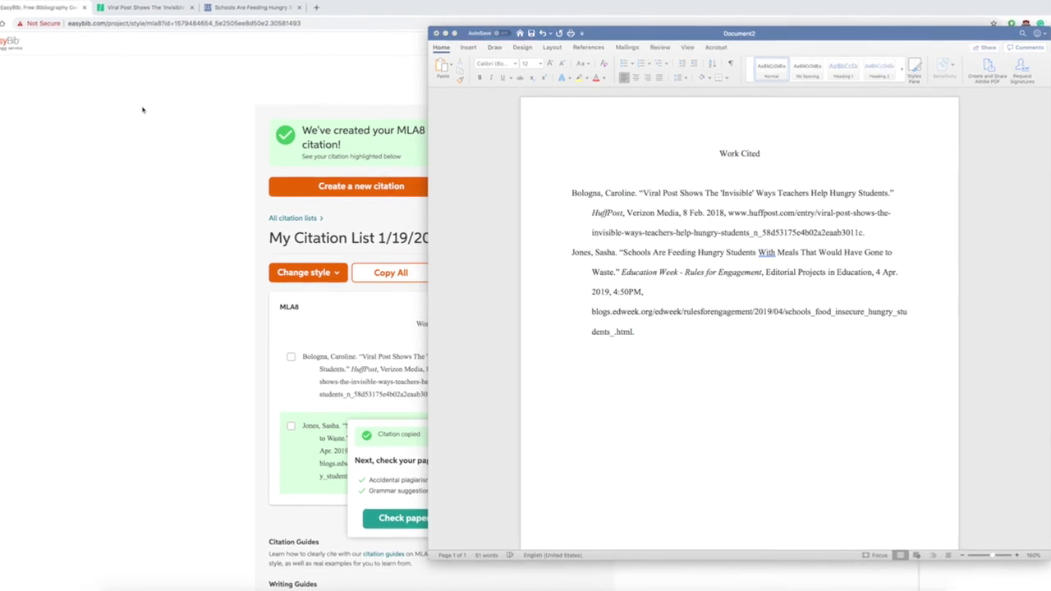